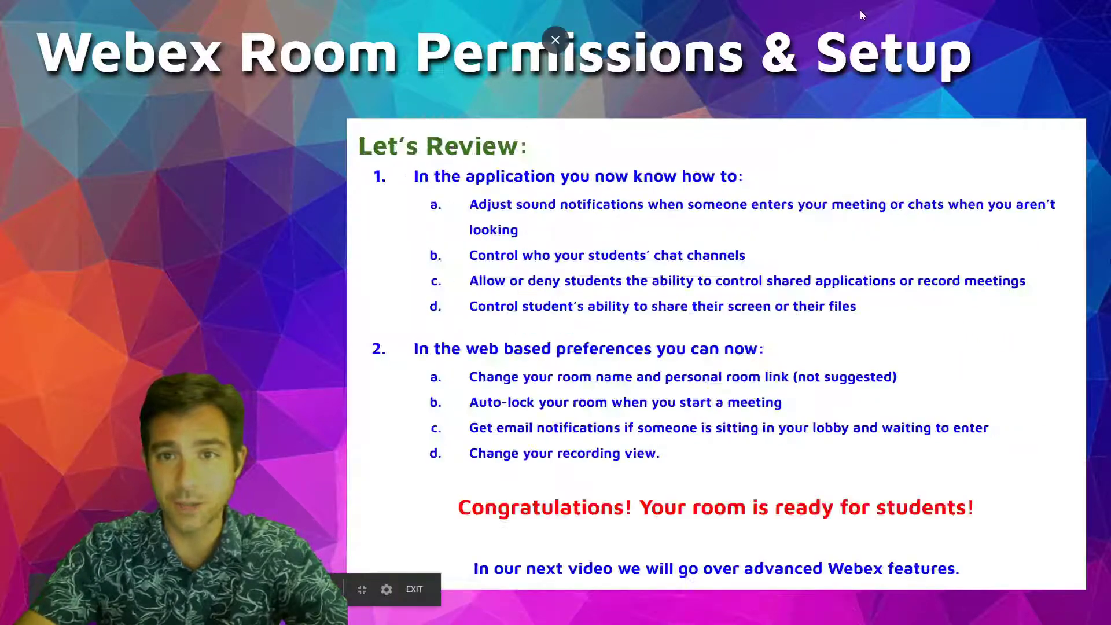
Leave the slideshow, move the meeting window up and right, and leave the menu bar showing
key("Escape")
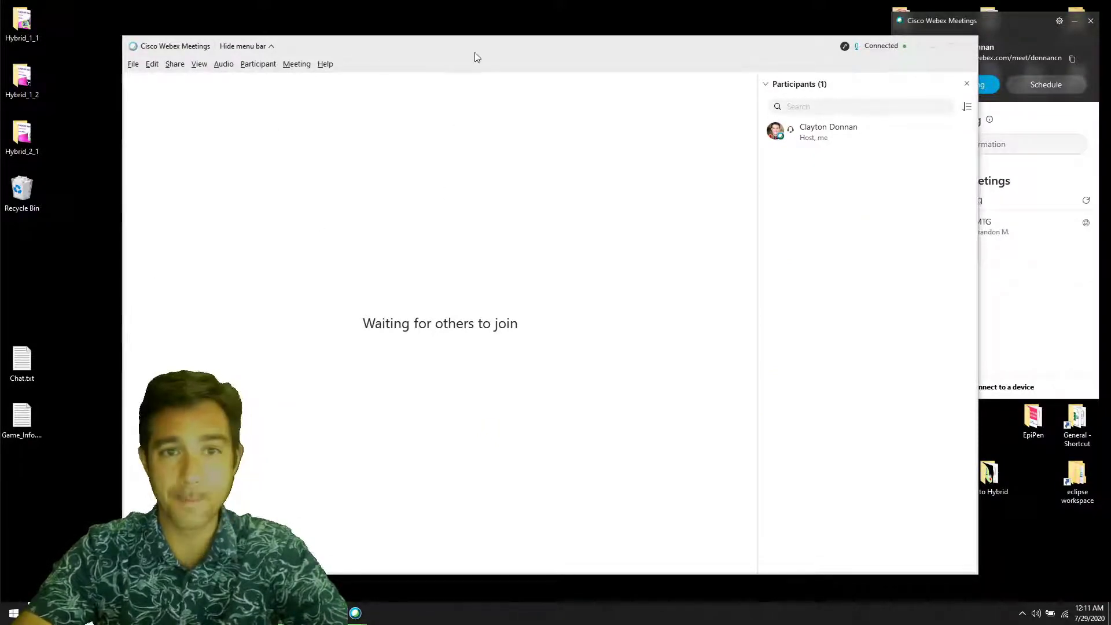
left_click_drag(489, 45, 533, 25)
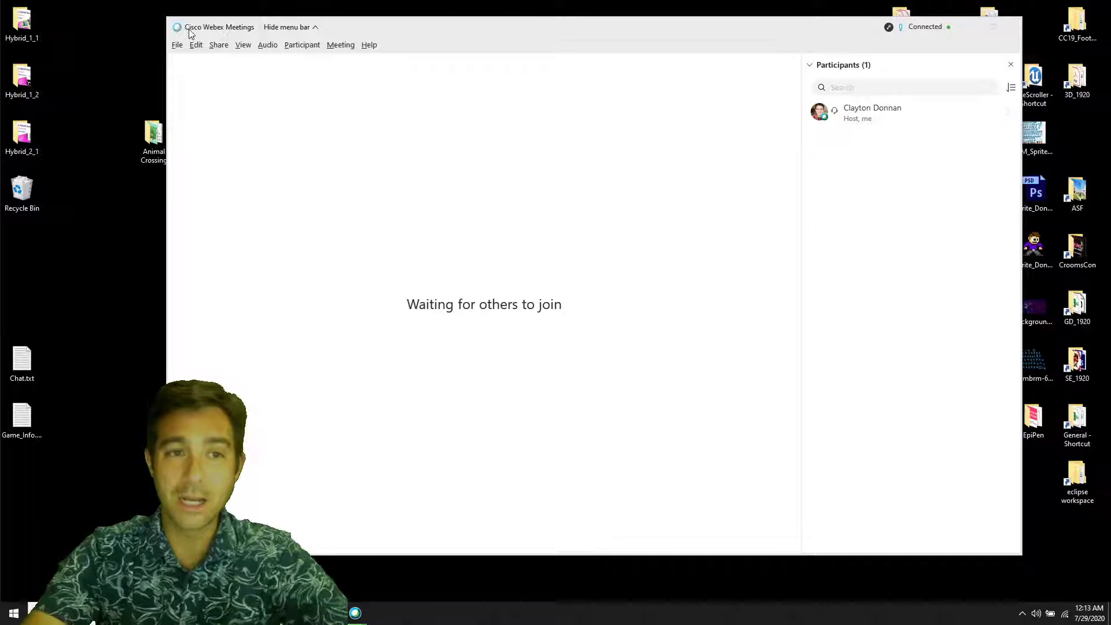
left_click(316, 27)
left_click(317, 28)
left_click(318, 28)
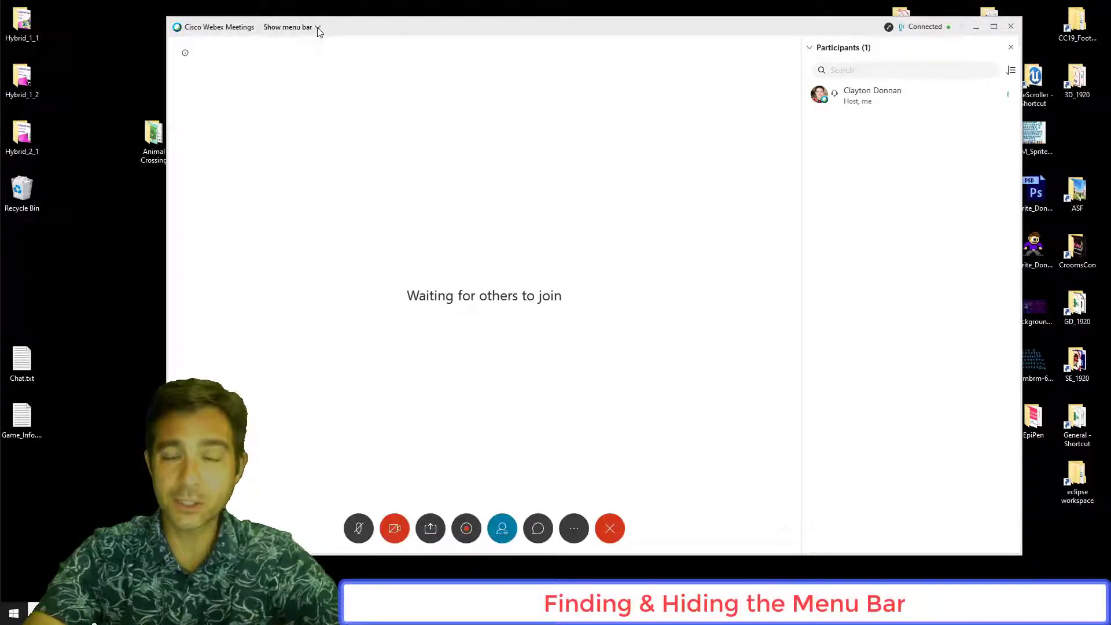
left_click(317, 28)
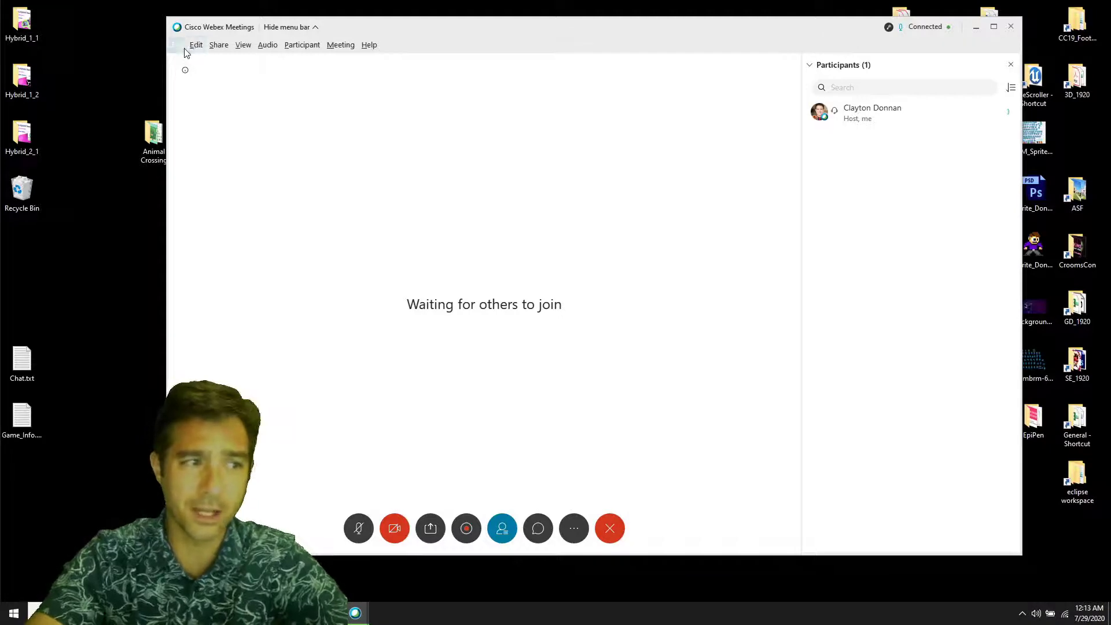
In Preferences' Chat tab, enable the Beep Sound for incoming chat messages, set to play Always
left_click(199, 47)
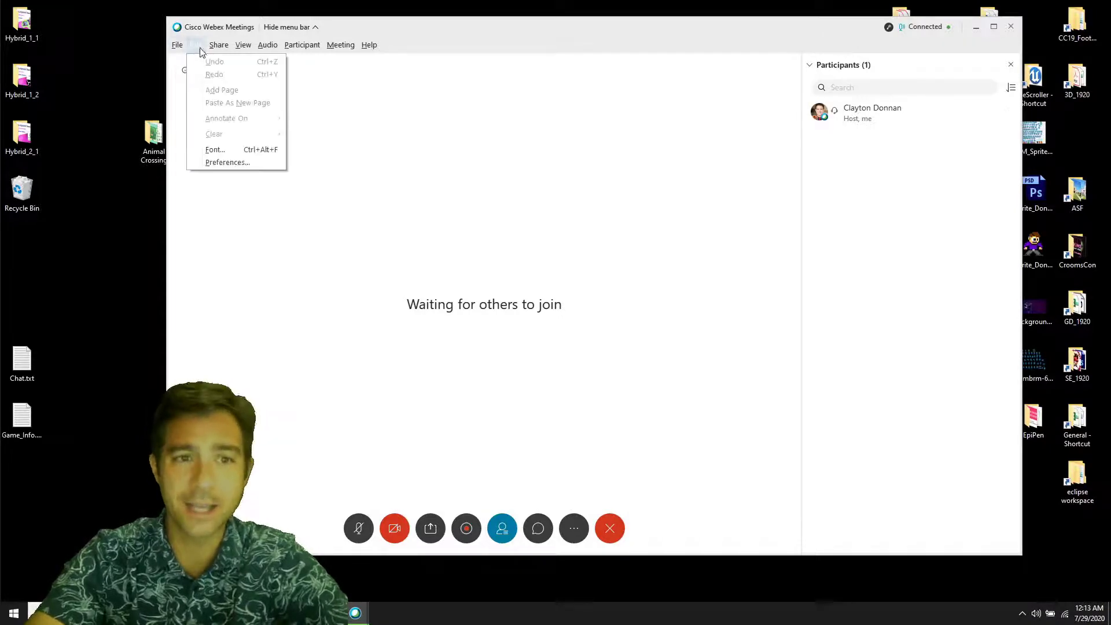
left_click(214, 161)
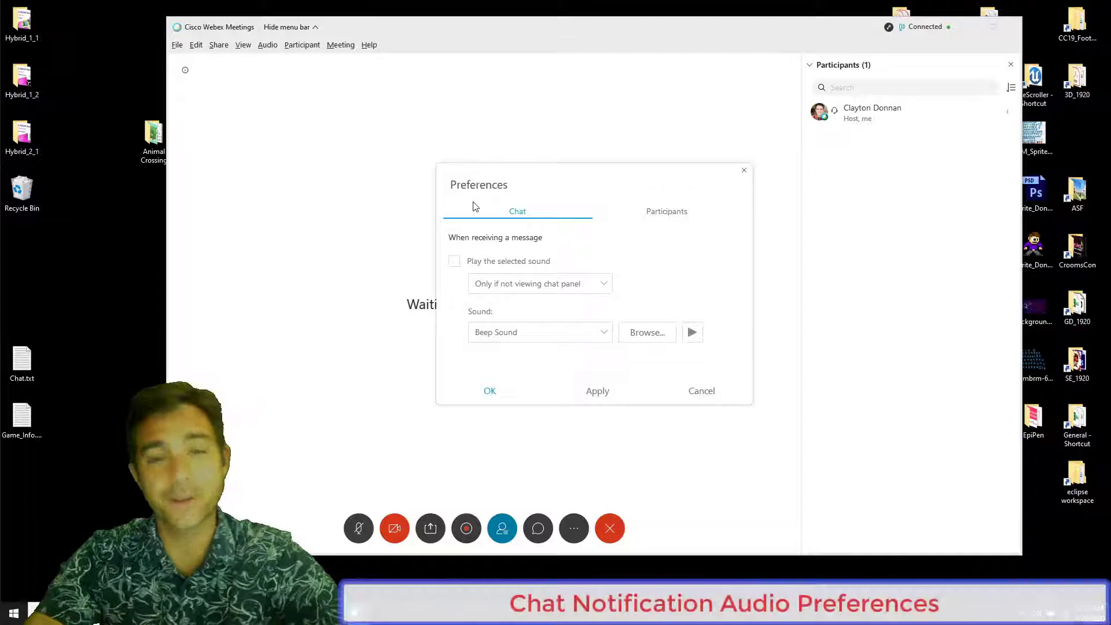
left_click(641, 215)
left_click(517, 217)
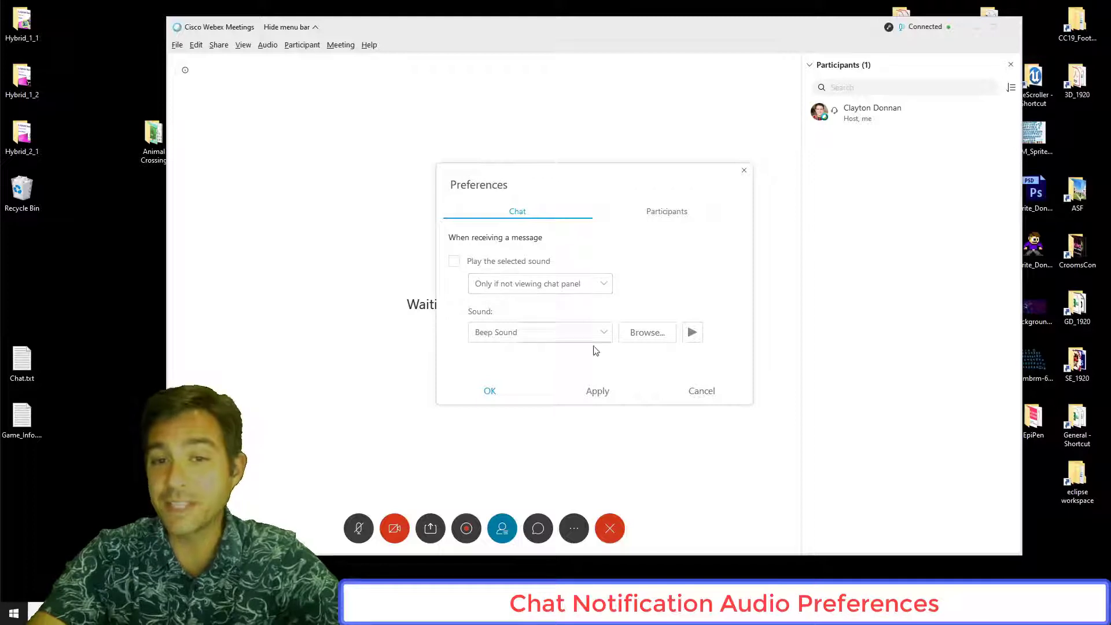
left_click(691, 335)
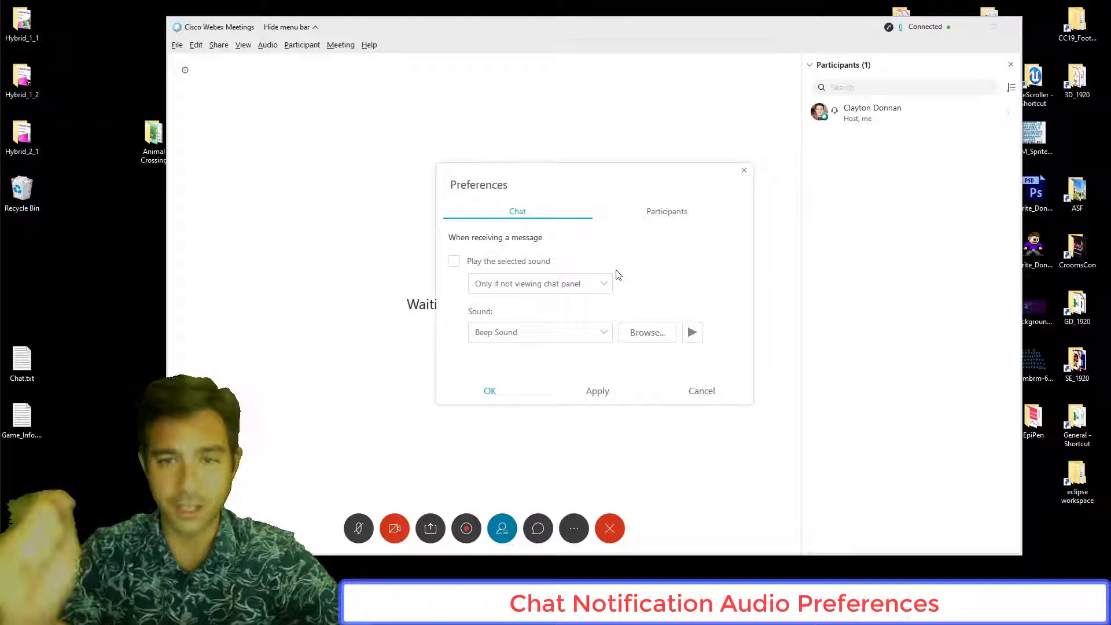
left_click(455, 262)
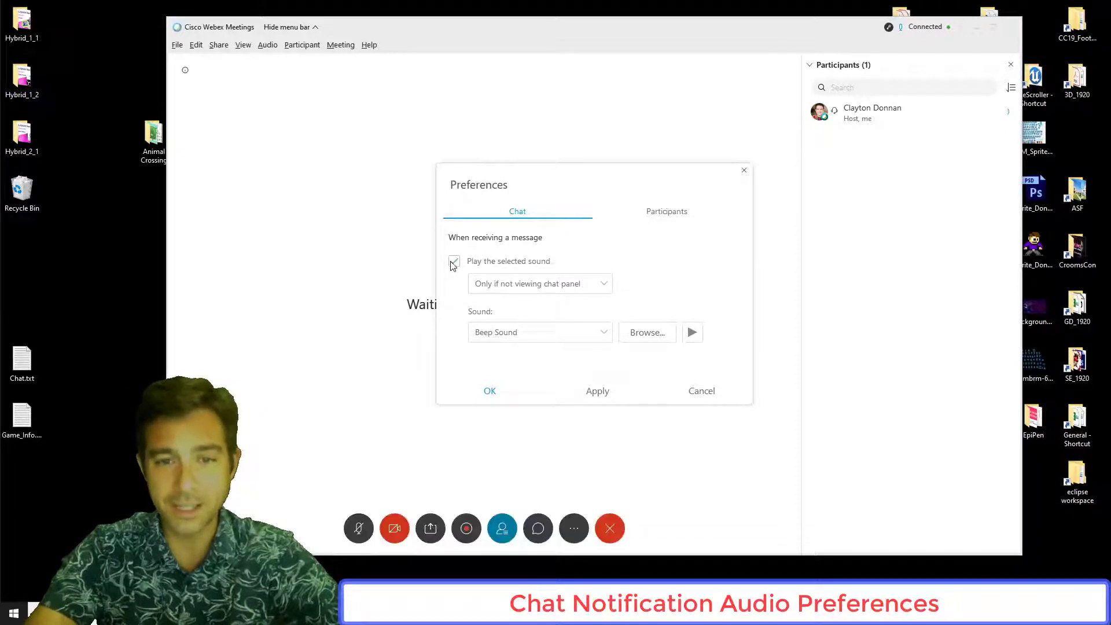
left_click(602, 286)
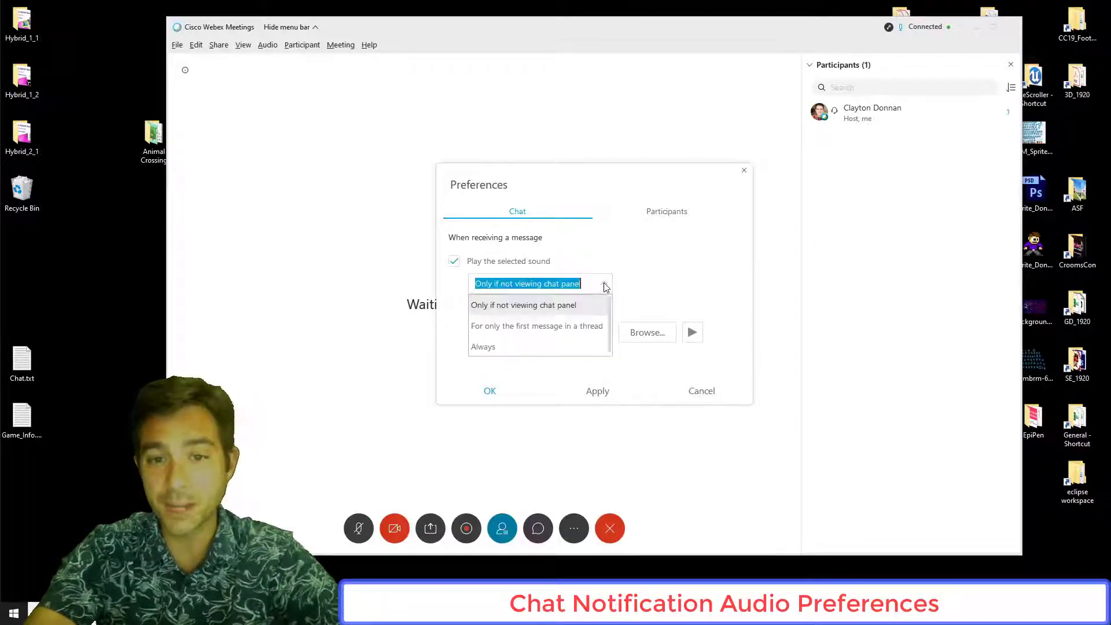
left_click(536, 347)
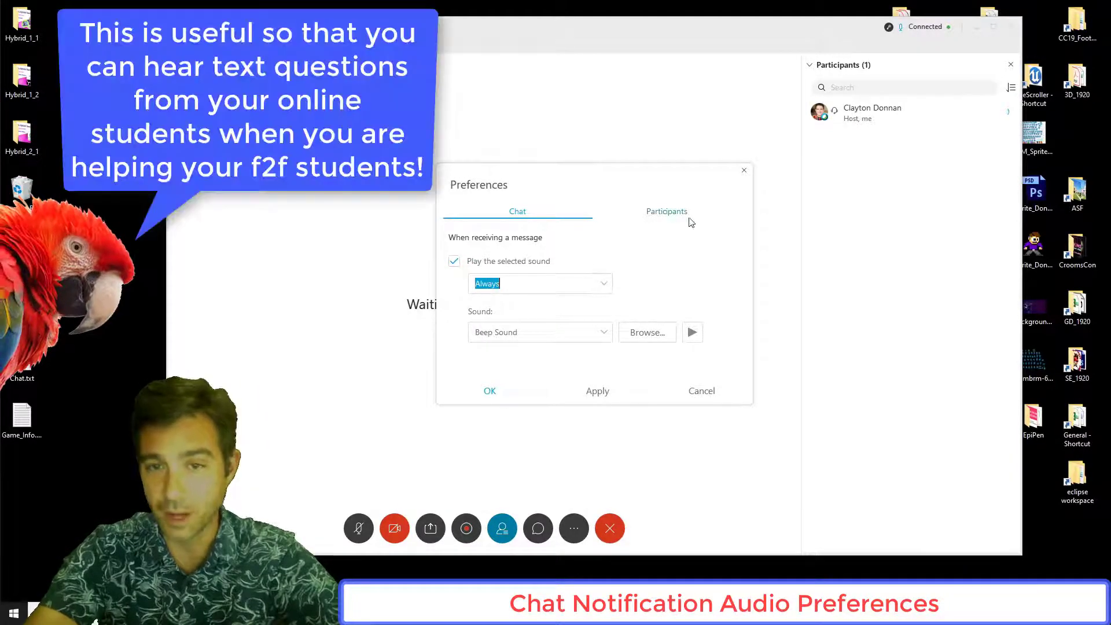
Set the Raises hand alert back to ding.wav after trying Alarm01.wav
left_click(680, 217)
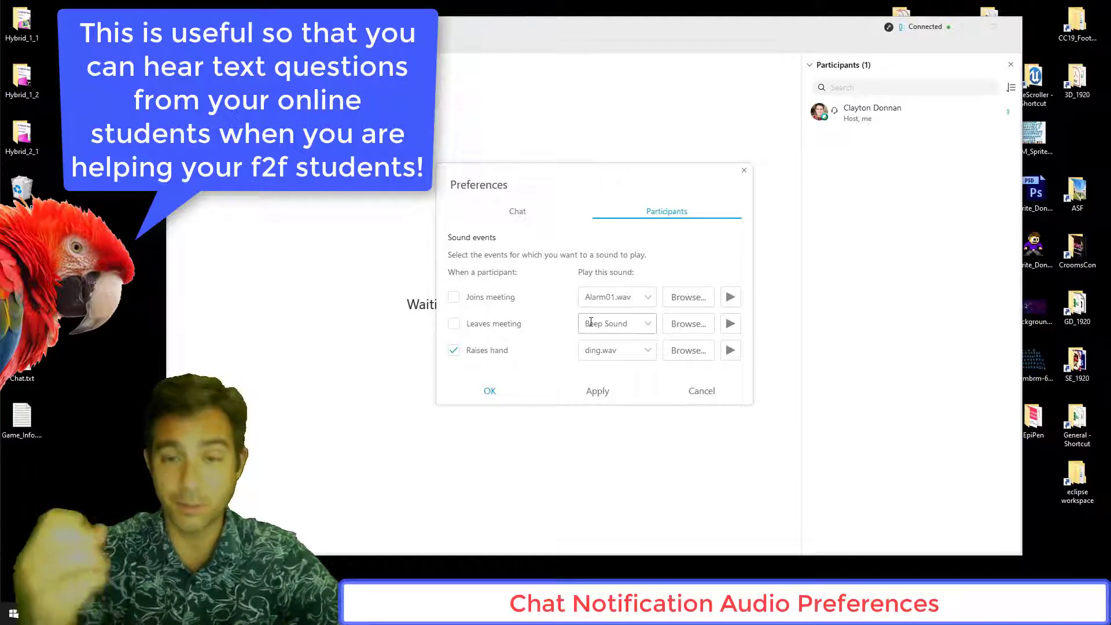
left_click(649, 351)
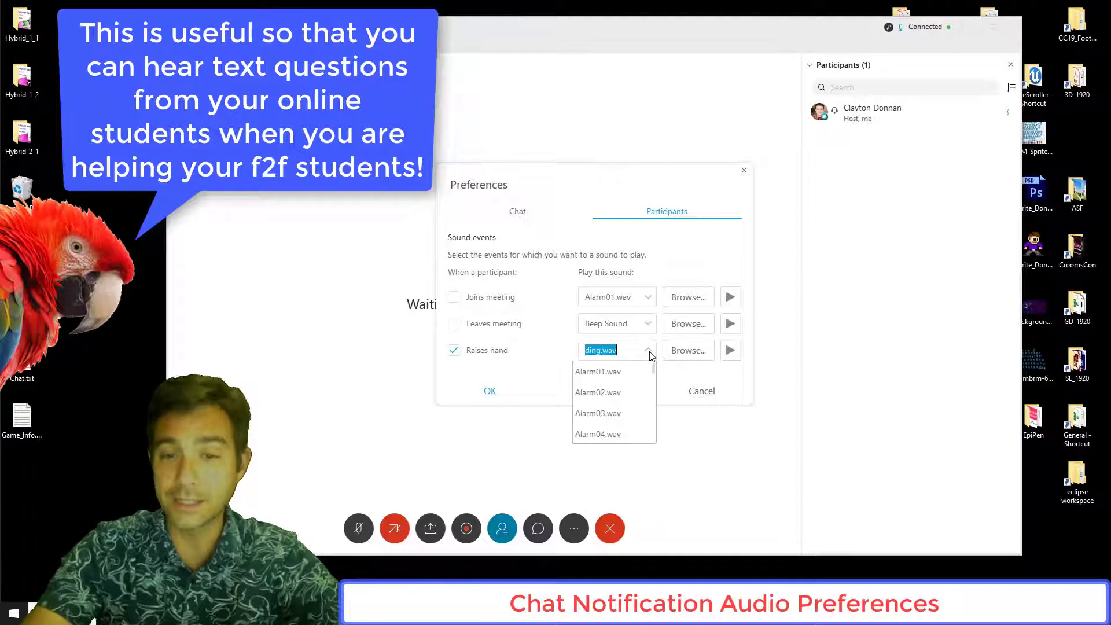
left_click(624, 373)
left_click(730, 351)
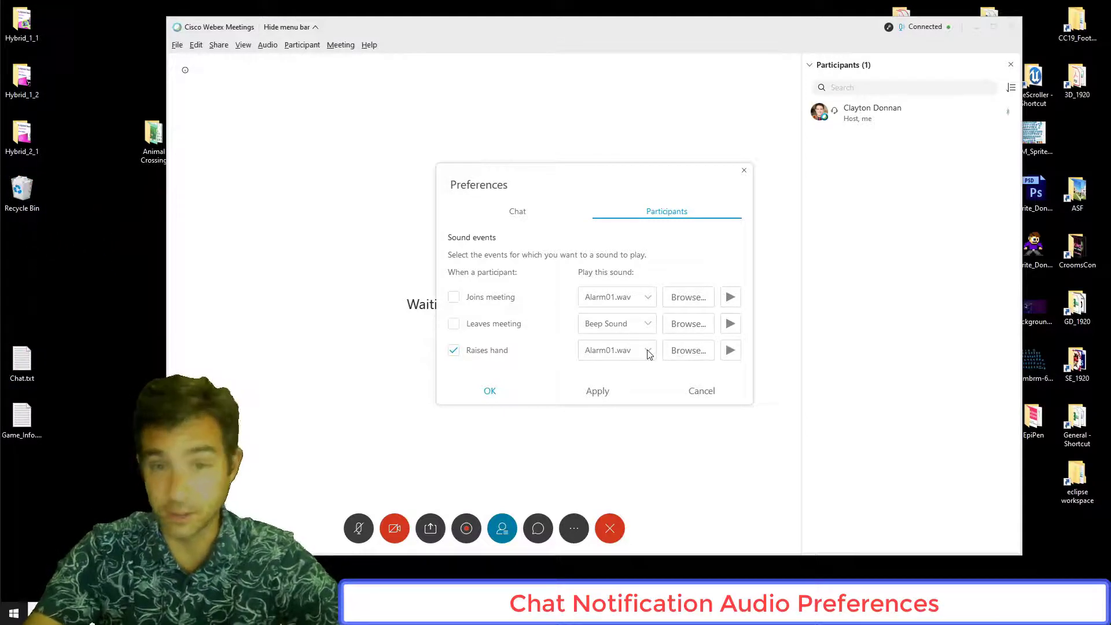
left_click(648, 351)
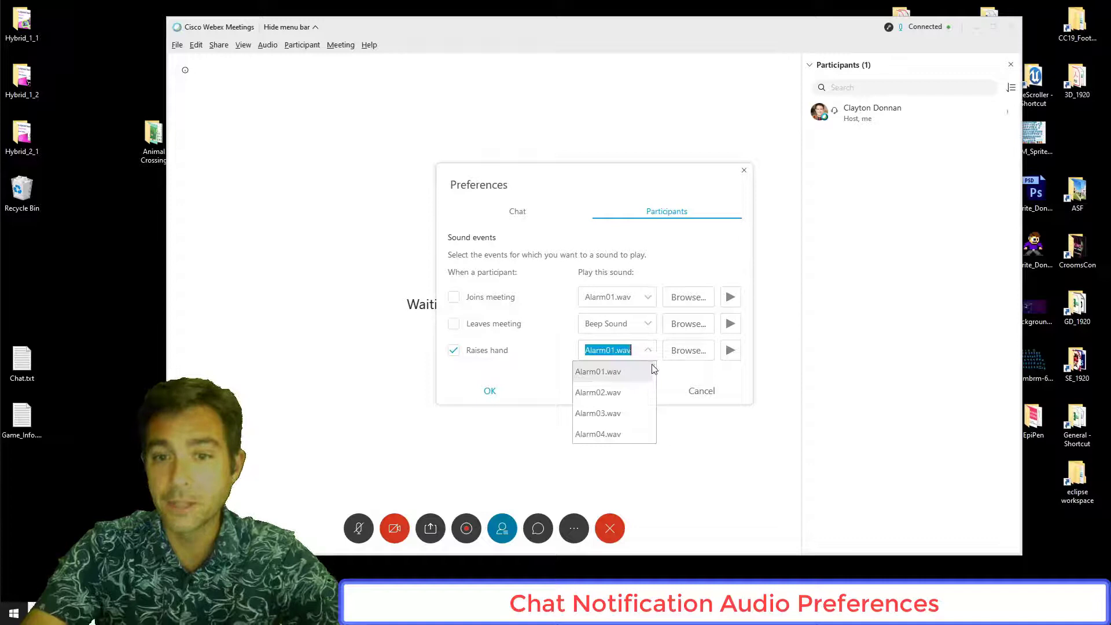
scroll(635, 408, "down", 5)
scroll(635, 408, "down", 8)
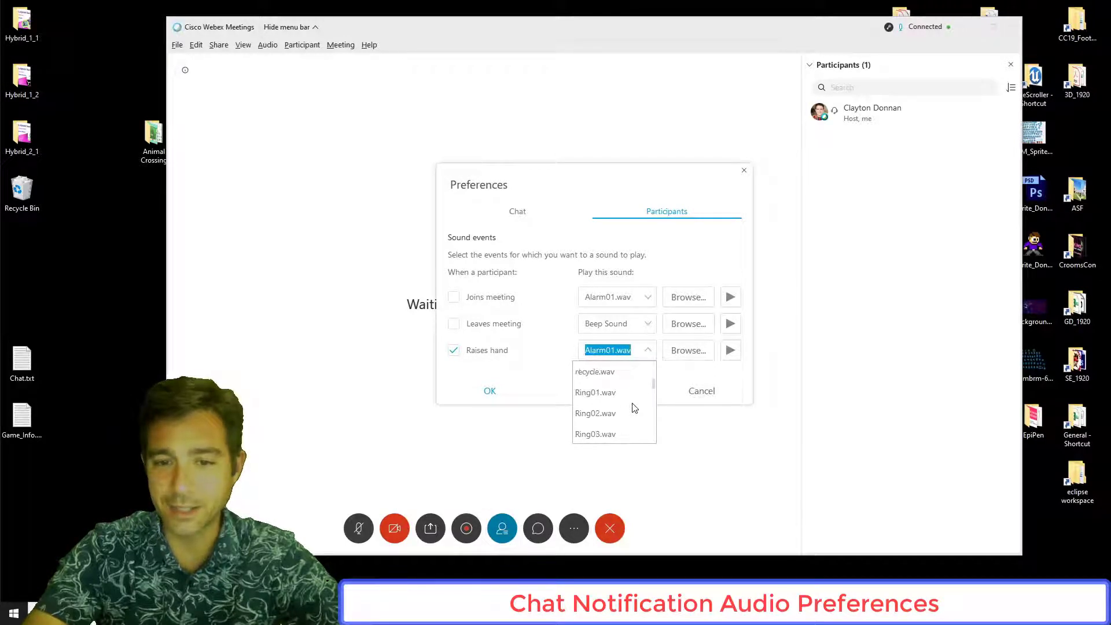
left_click(596, 393)
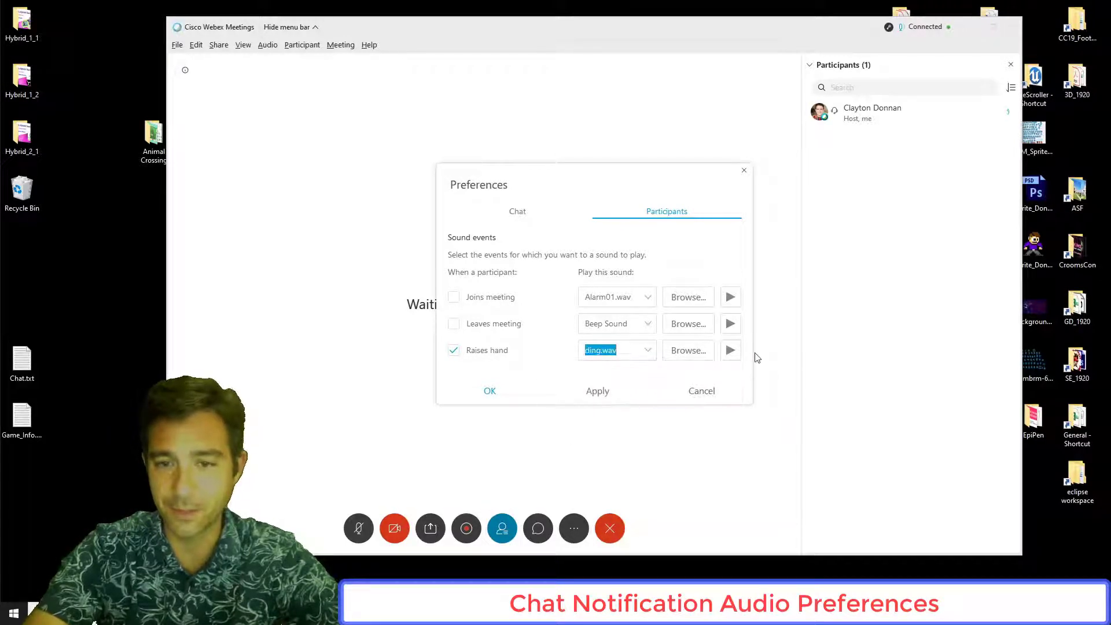
left_click(737, 353)
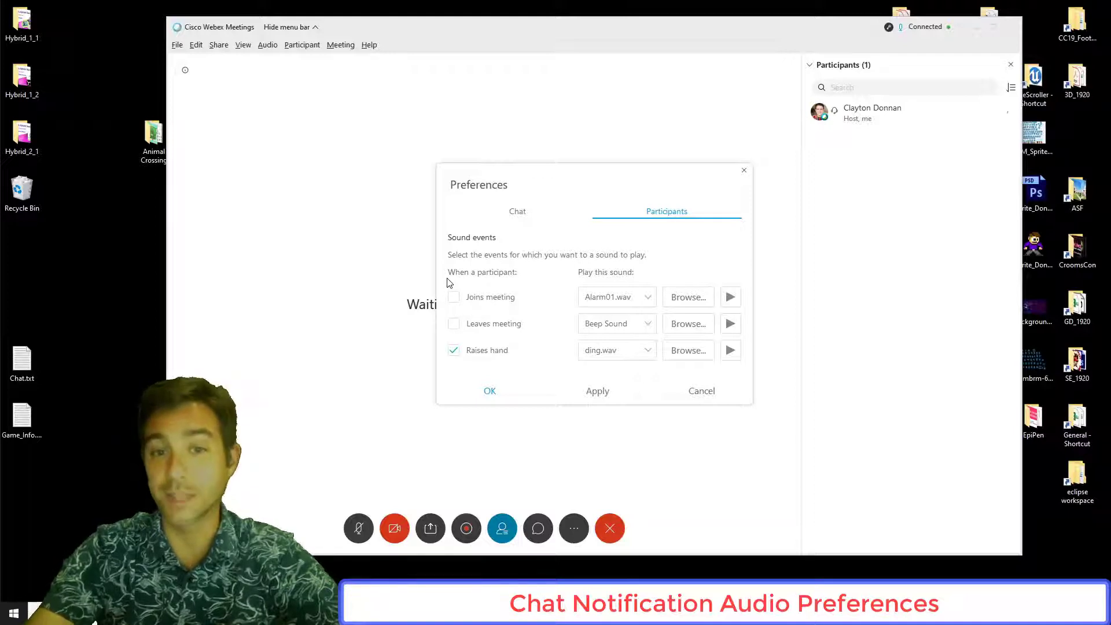
Set the Joins meeting sound to Alarm02.wav but leave it unchecked
left_click(454, 297)
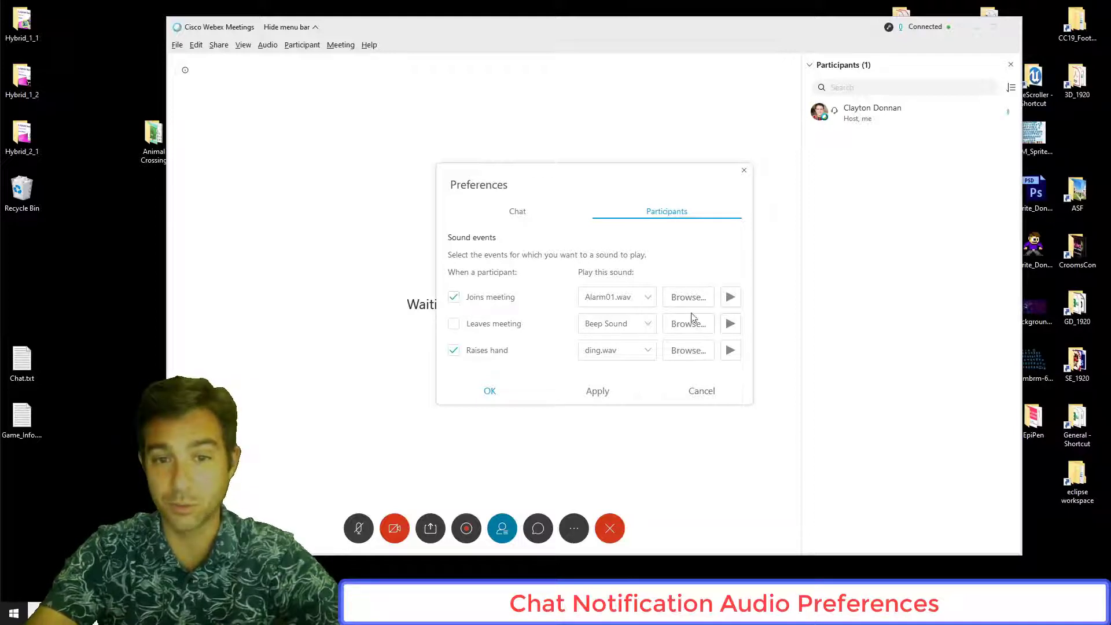
left_click(650, 301)
left_click(615, 340)
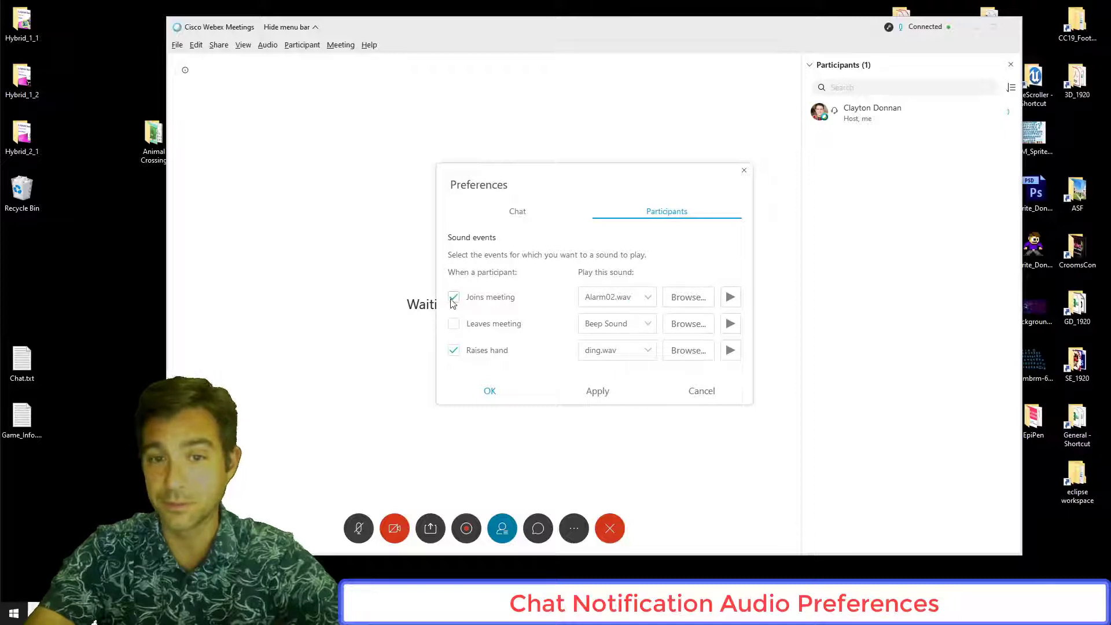
left_click(454, 298)
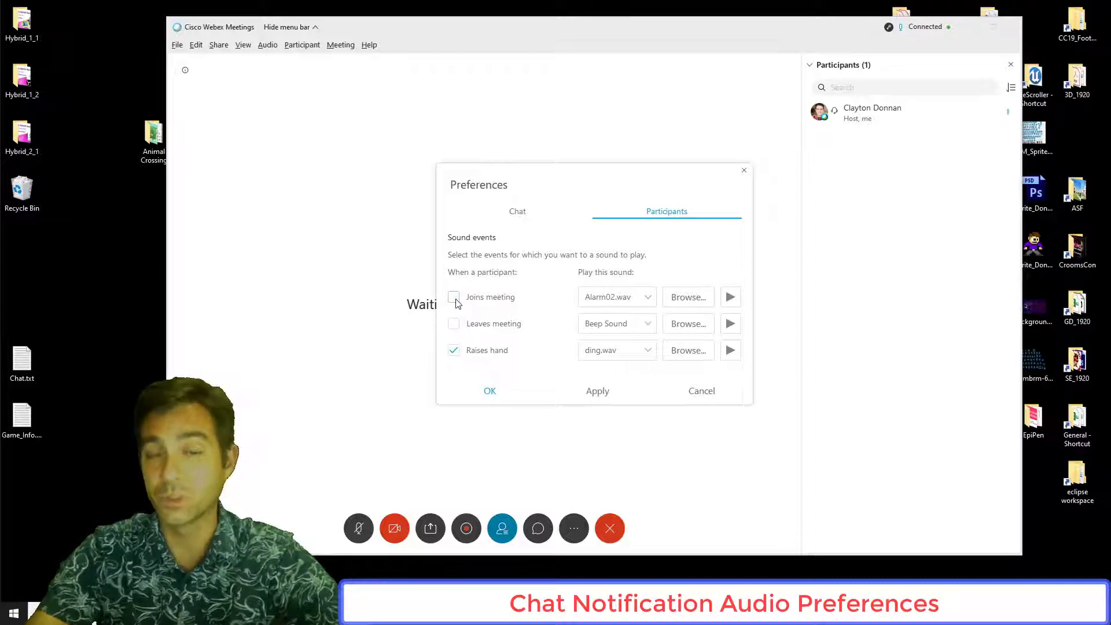
Close Preferences and show the Assign Privileges dialog for All Participants
left_click(745, 171)
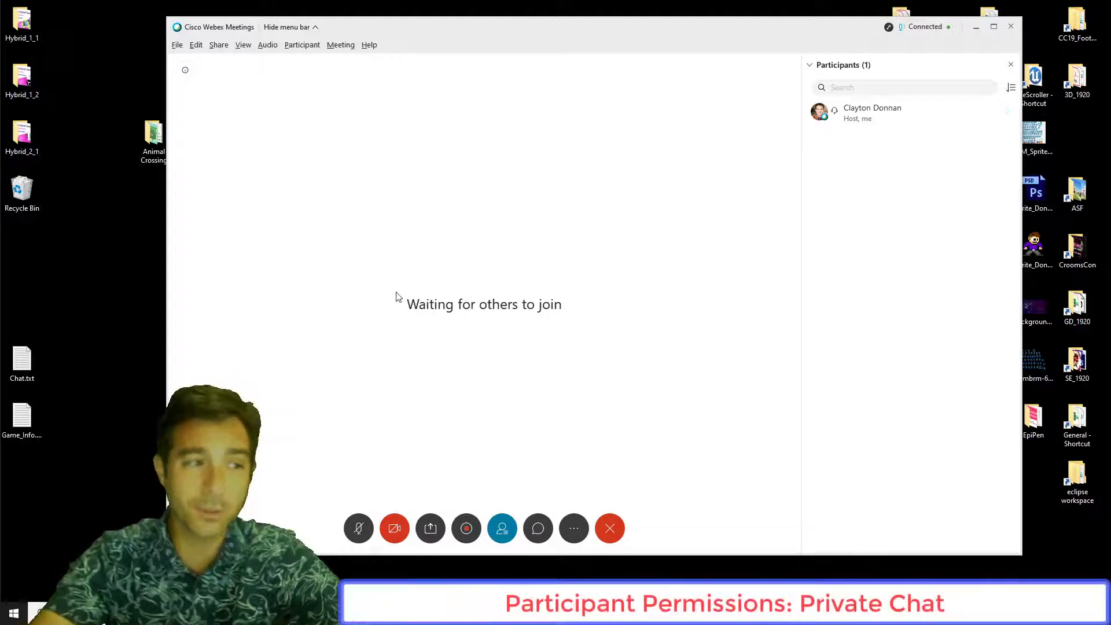
left_click(310, 50)
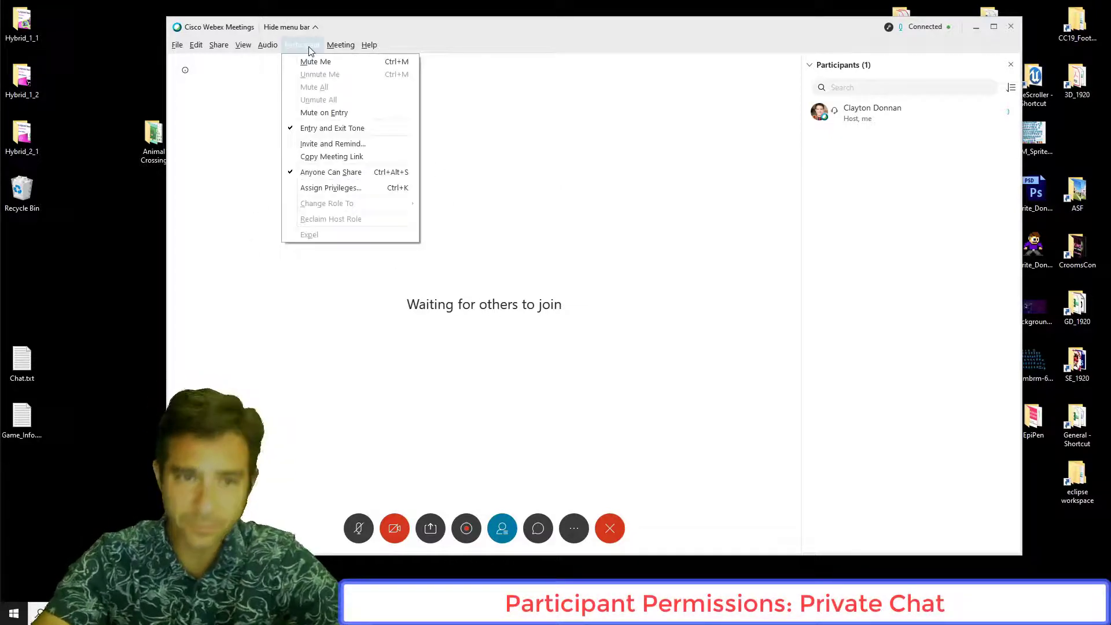
left_click(335, 188)
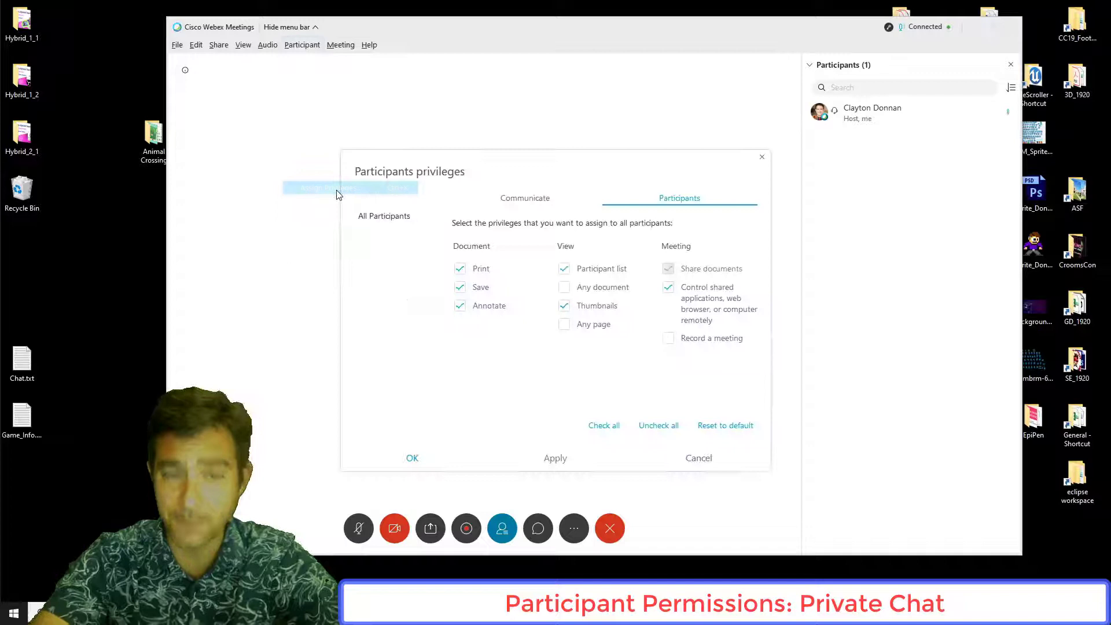
left_click(400, 217)
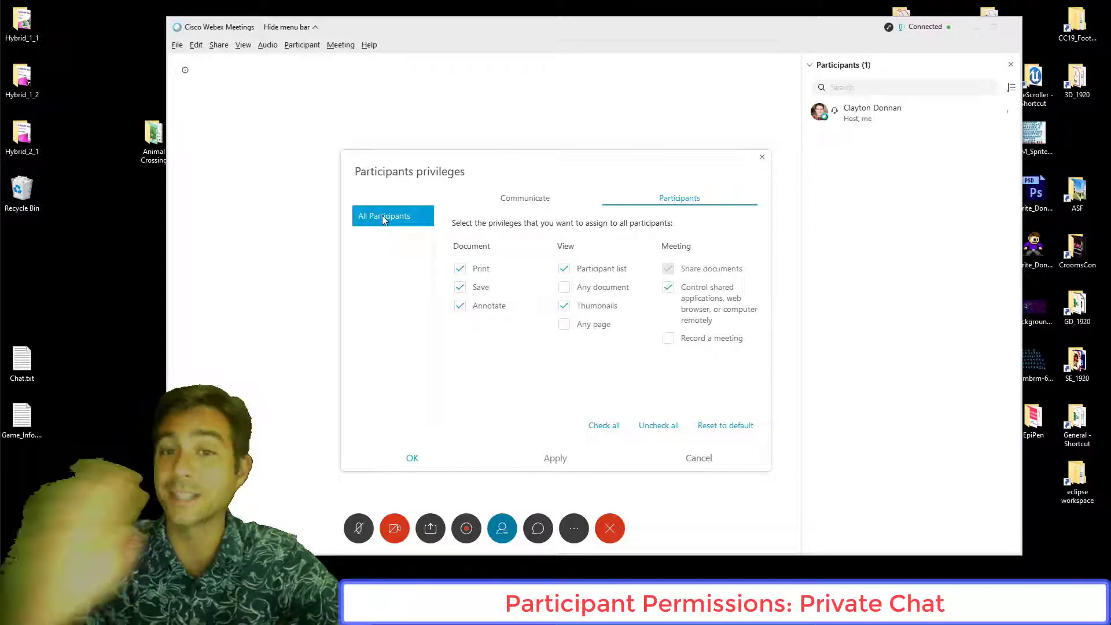
On the Communicate tab, clear private chat with Presenter, then return to the Participants tab
left_click(524, 199)
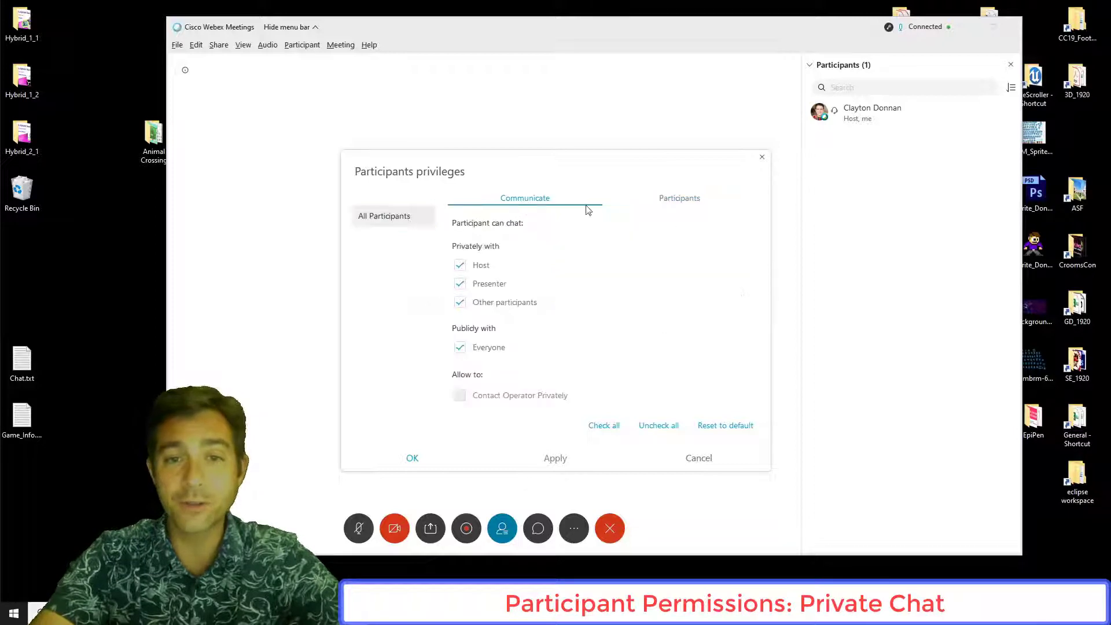
left_click(669, 206)
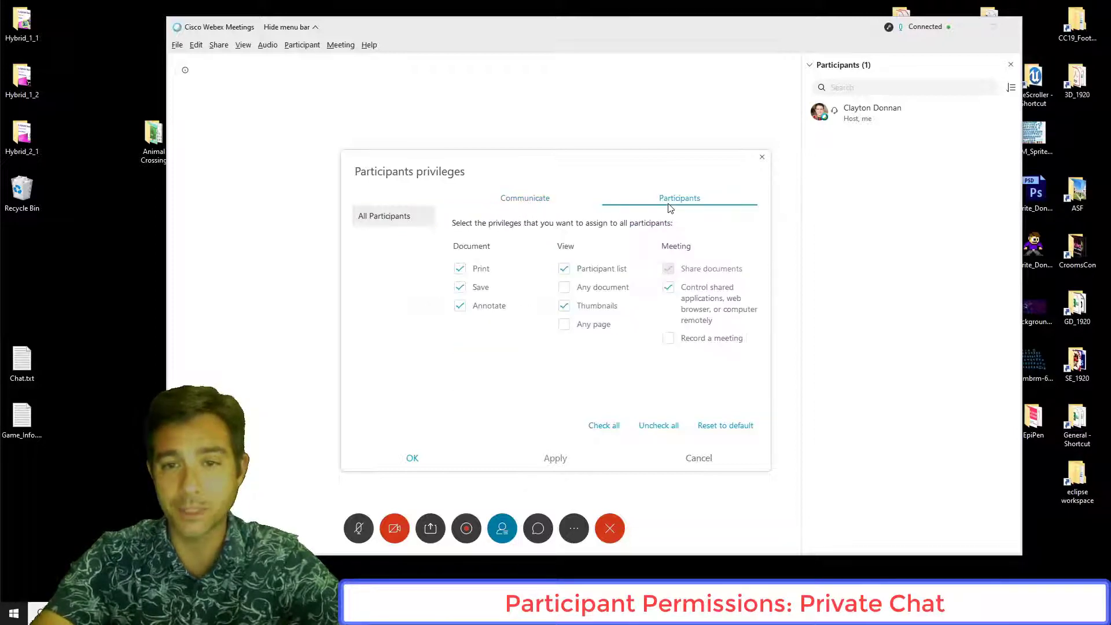
left_click(547, 204)
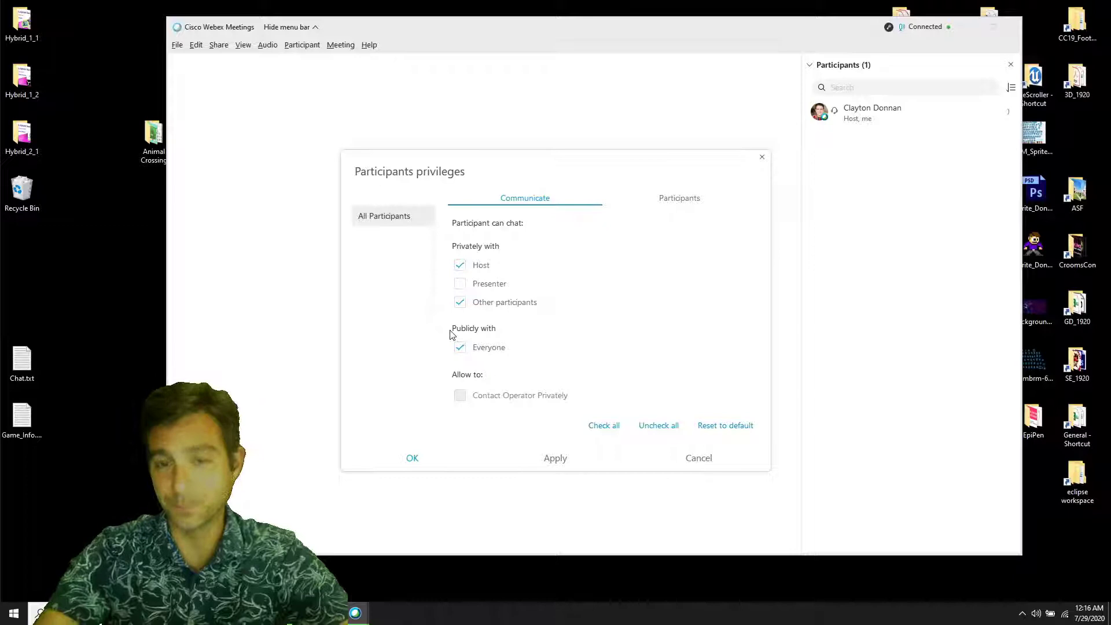
left_click(679, 200)
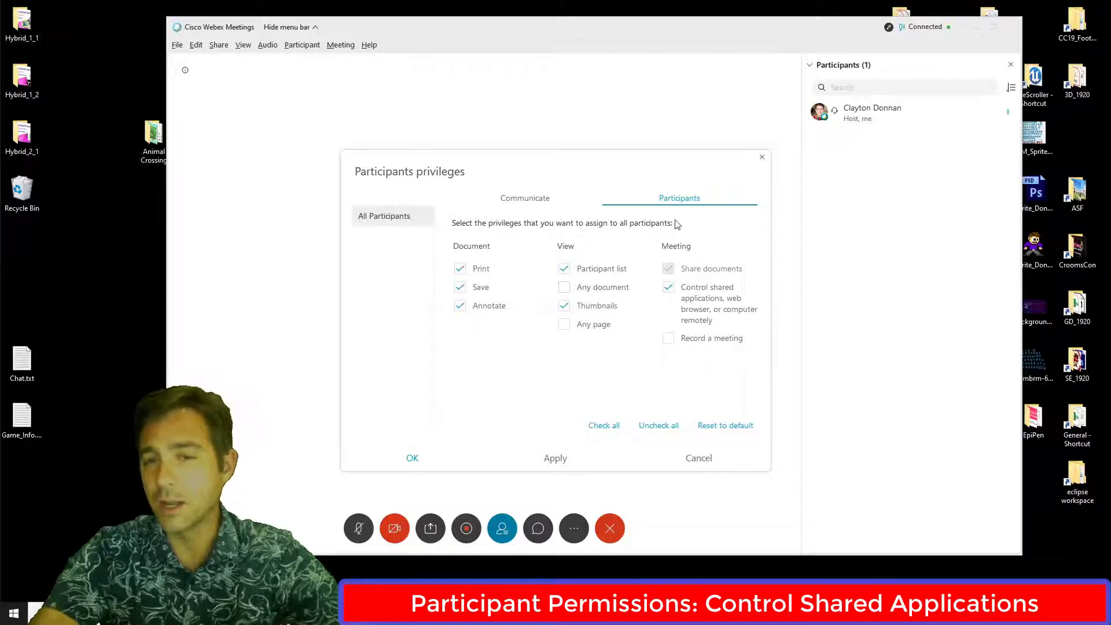
left_click(763, 159)
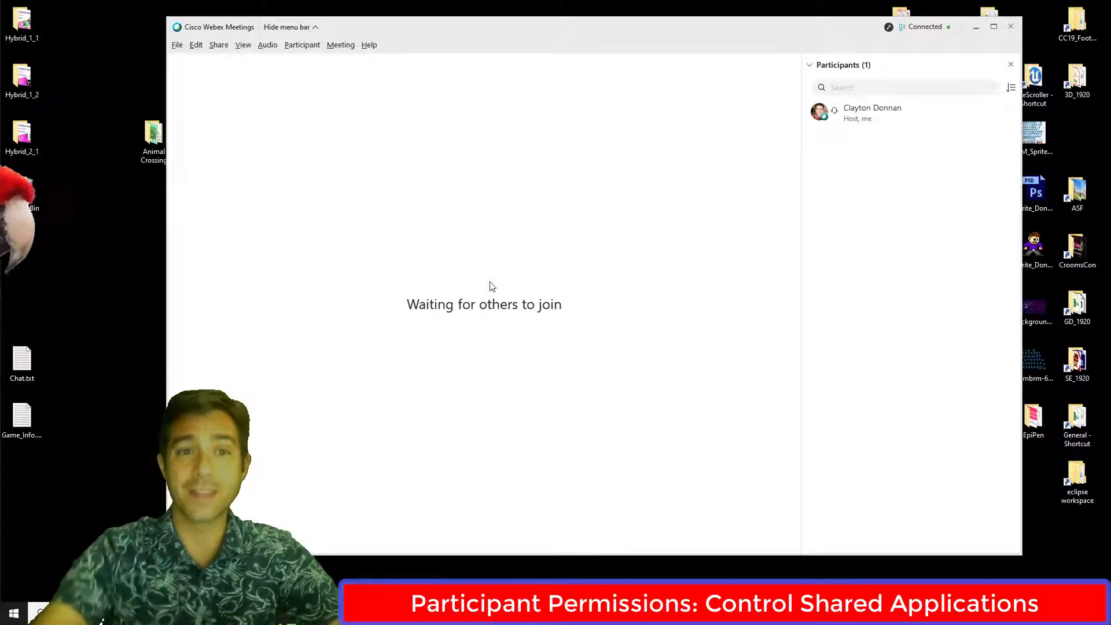
left_click(300, 46)
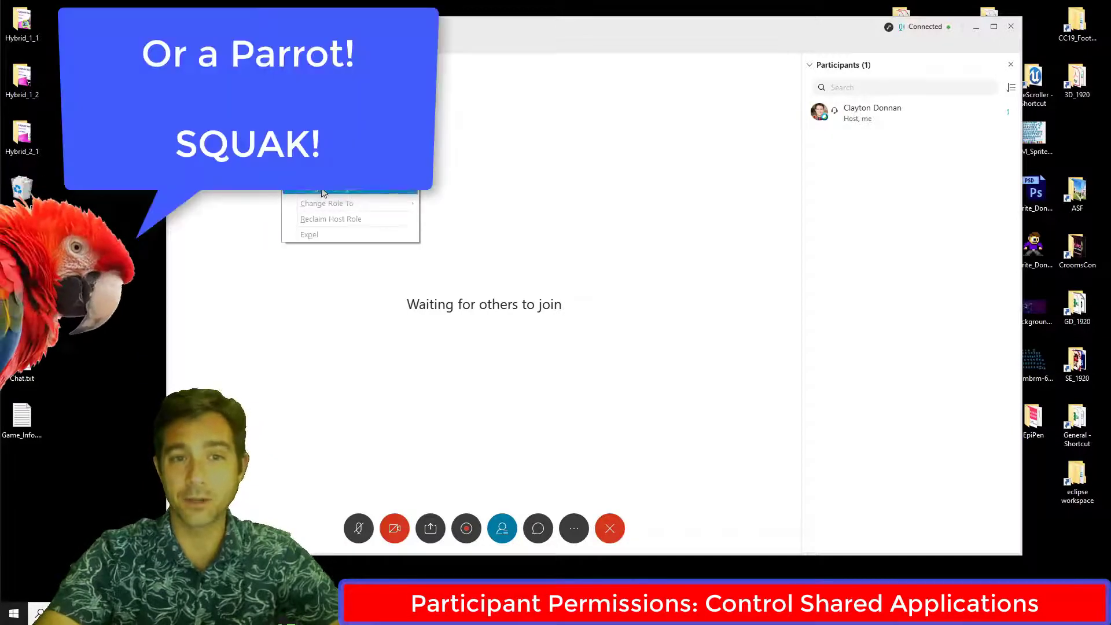
left_click(315, 196)
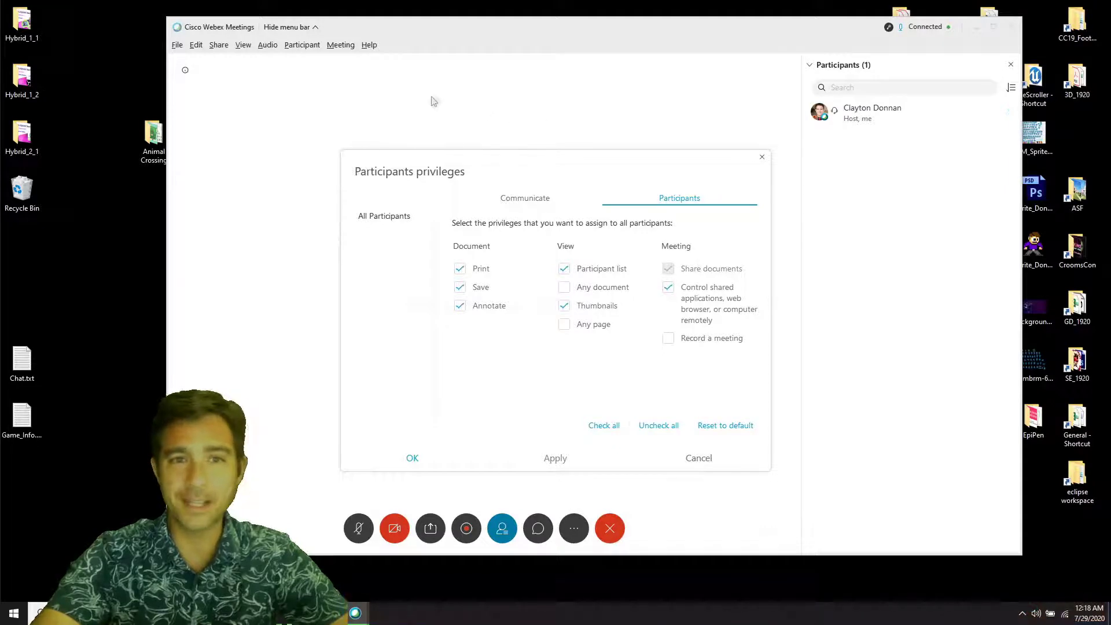
Close privileges, review Meeting Options' Content Sharing, Import Mode and General tabs, and confirm with OK
left_click(763, 157)
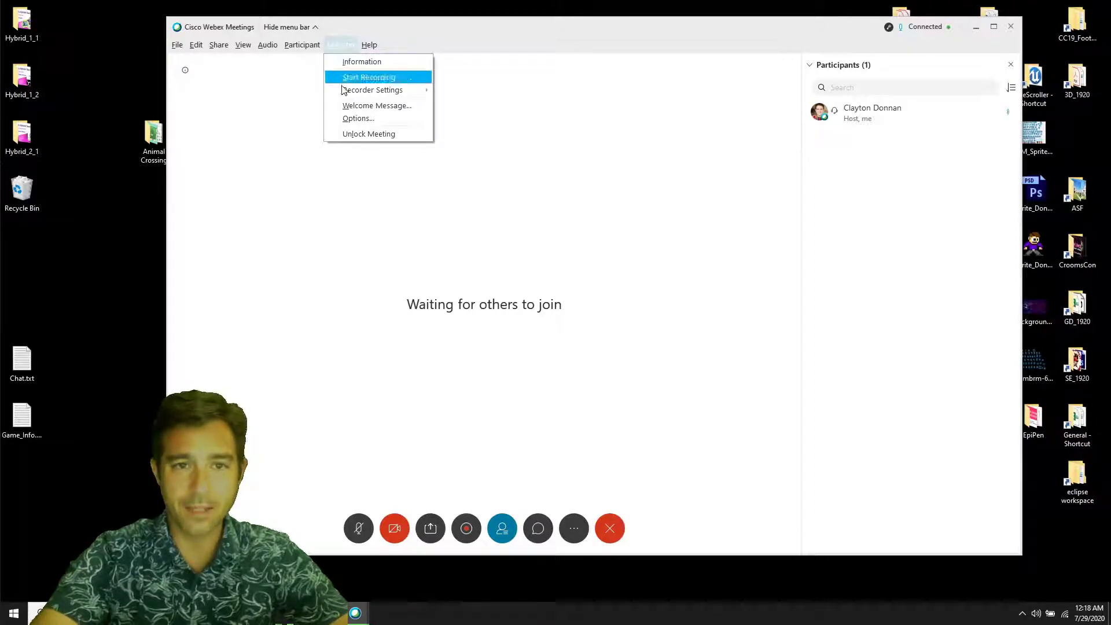
left_click(349, 119)
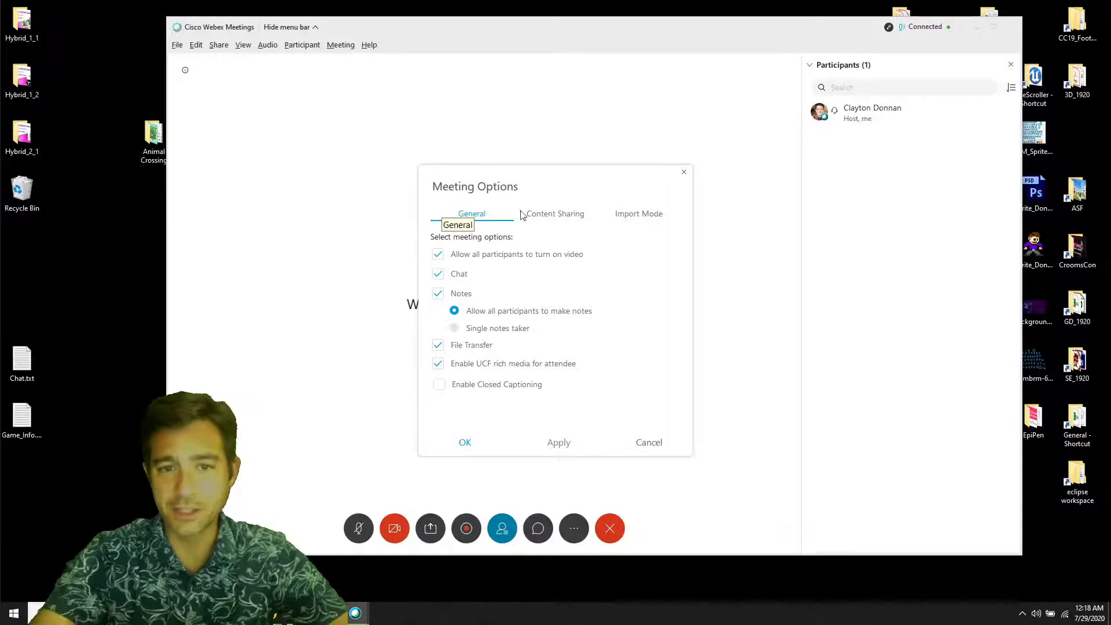
left_click(544, 214)
left_click(637, 214)
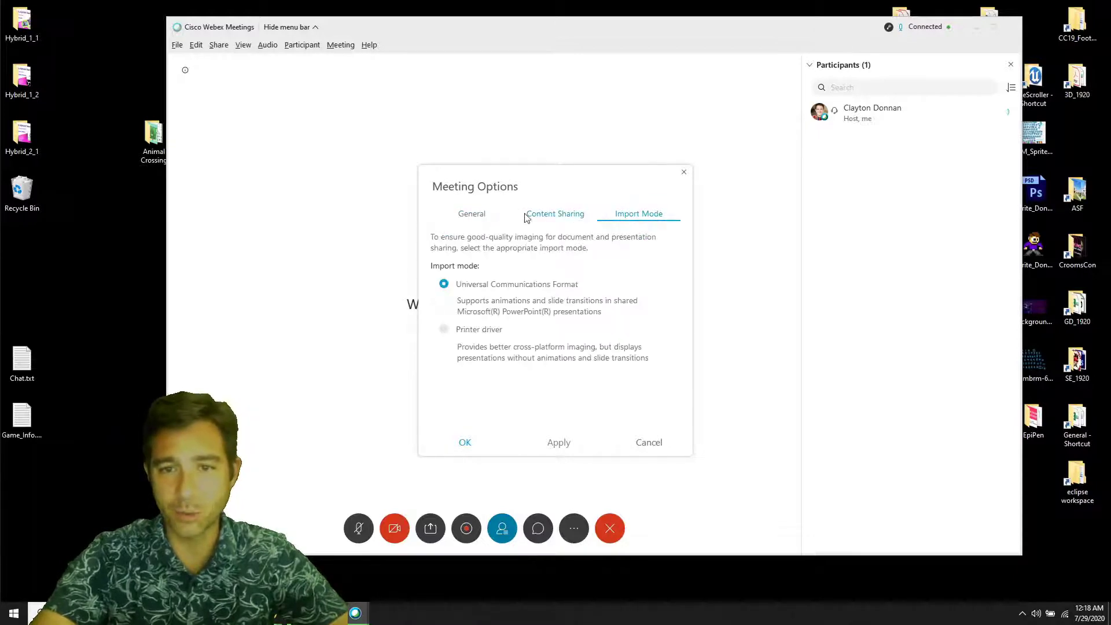
left_click(581, 214)
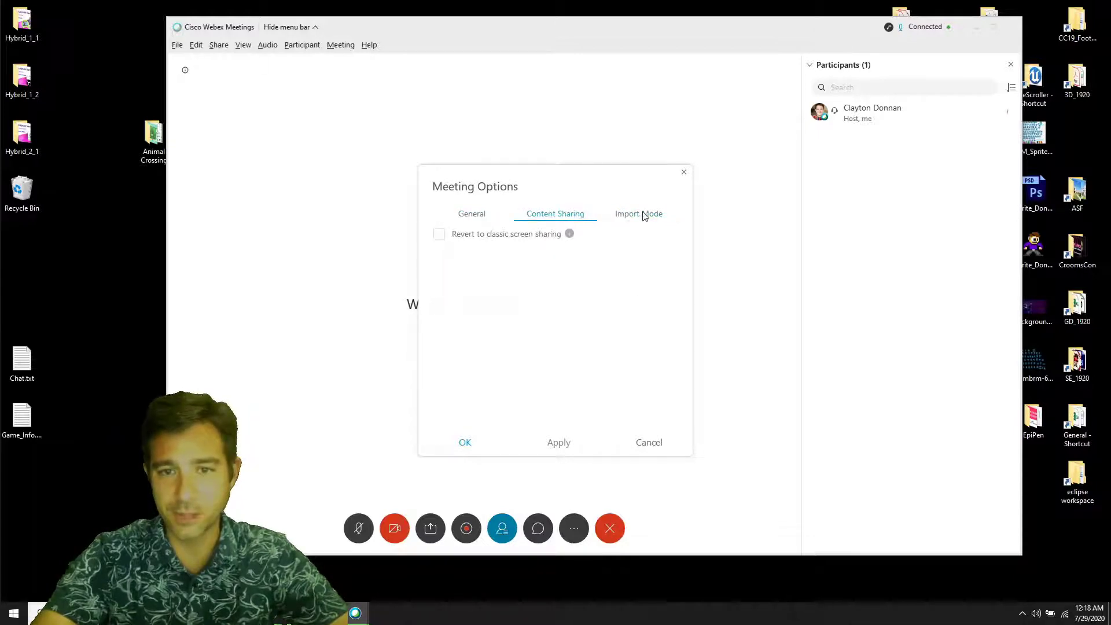
left_click(472, 215)
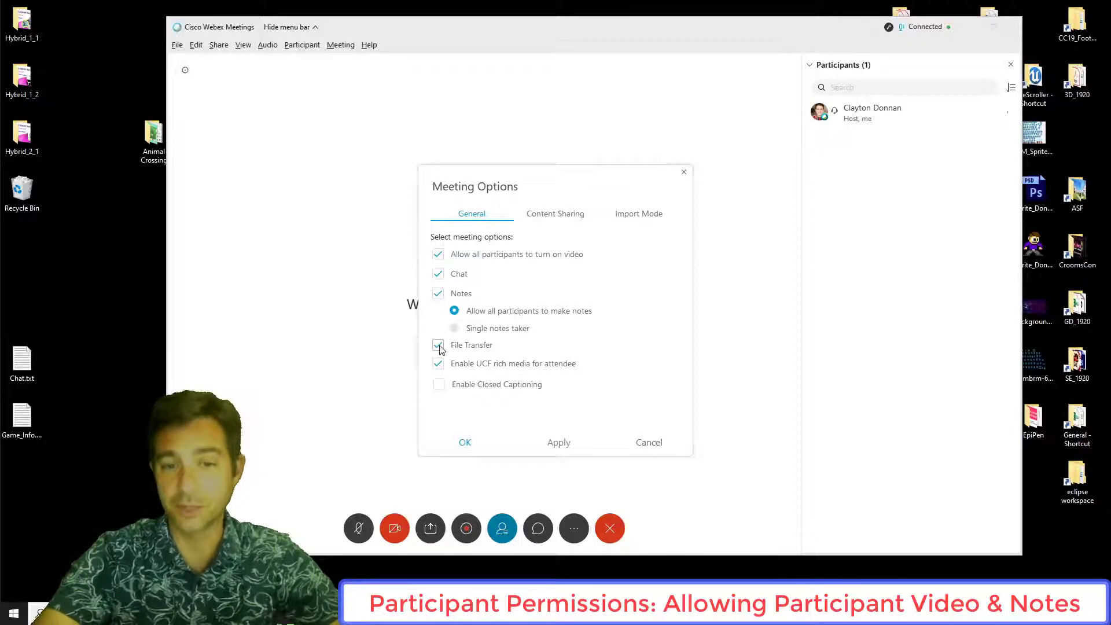
left_click(474, 444)
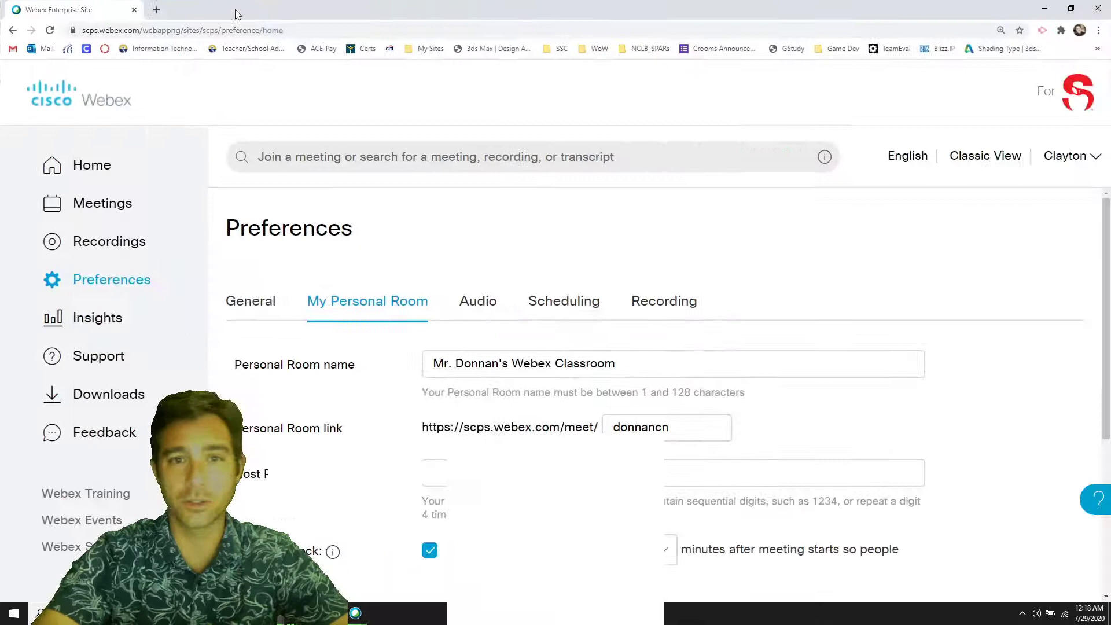
On the Webex site, go Home and open Preferences to the General settings
left_click(94, 181)
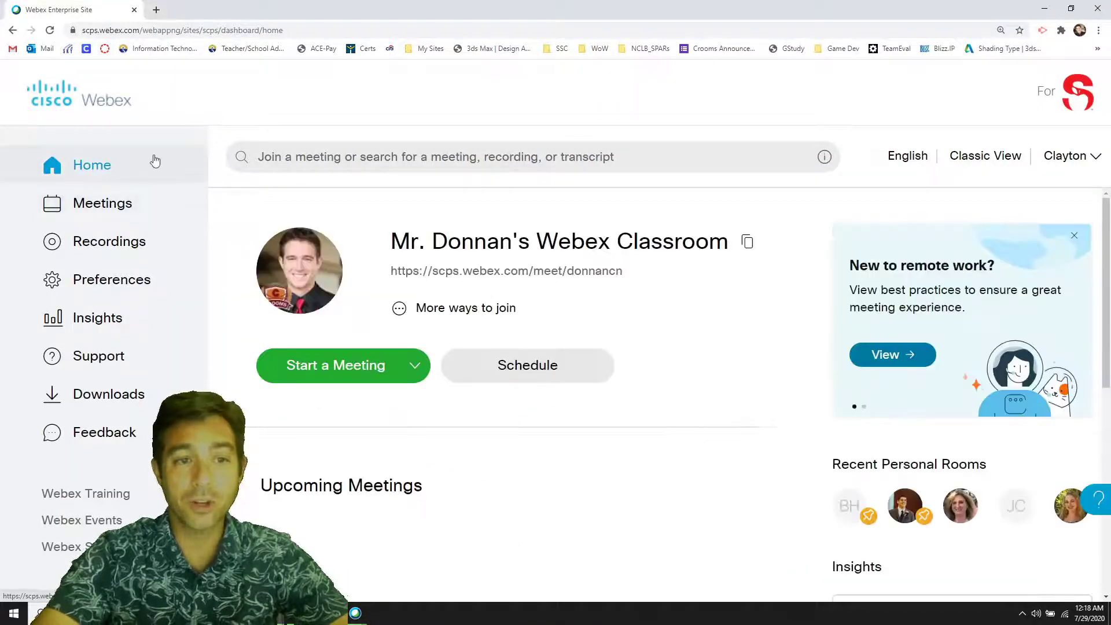
left_click(125, 281)
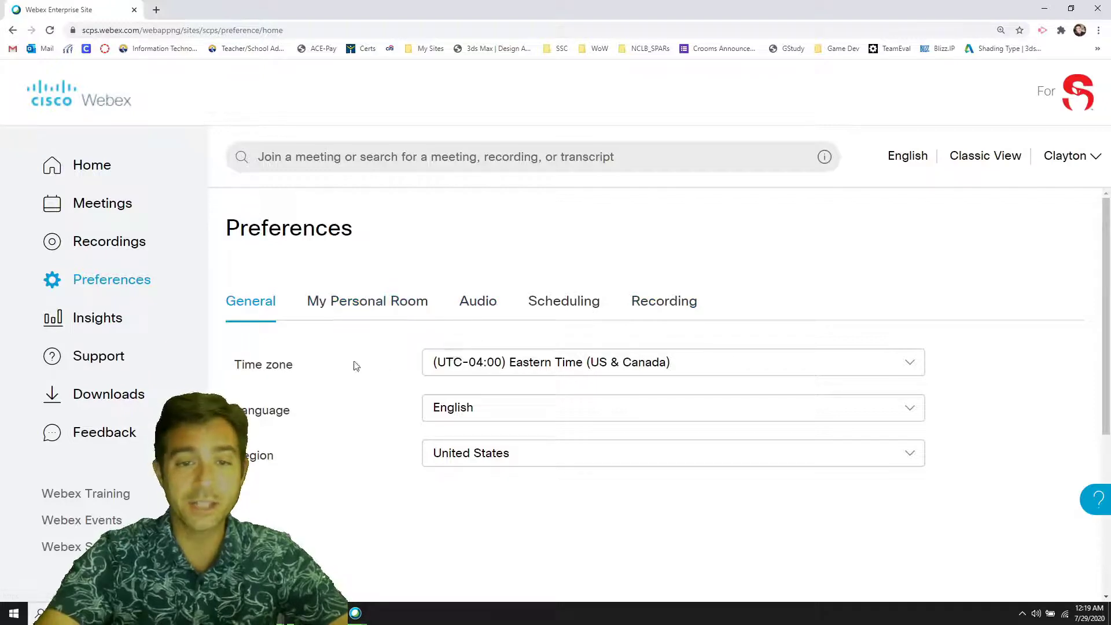
Show My Personal Room preferences down to the 0-minute automatic lock and lobby email notification
left_click(360, 311)
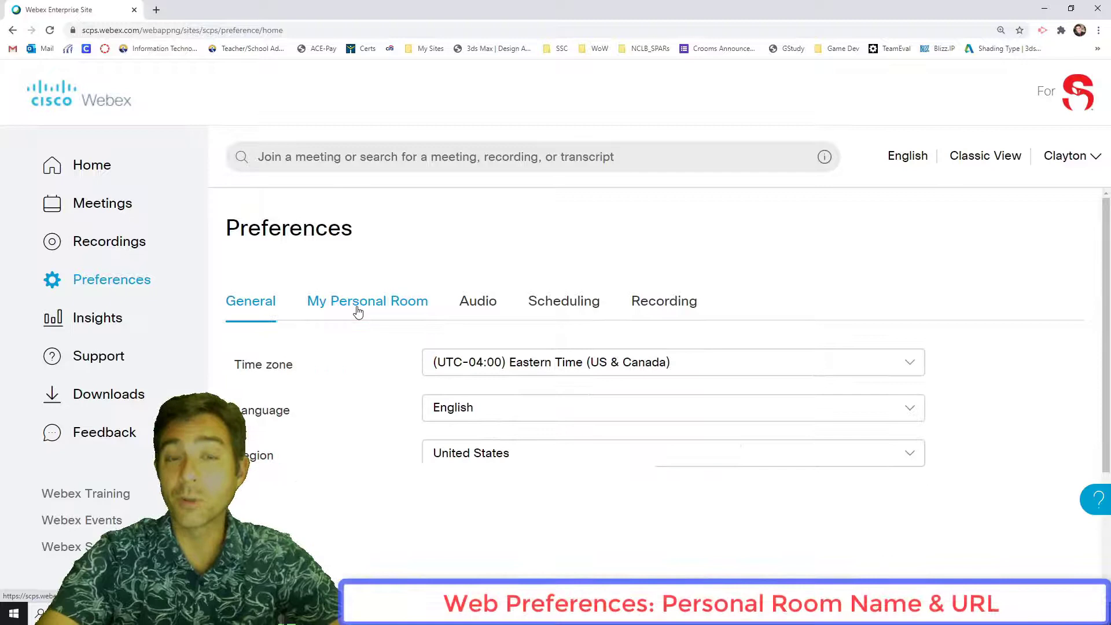
left_click(358, 311)
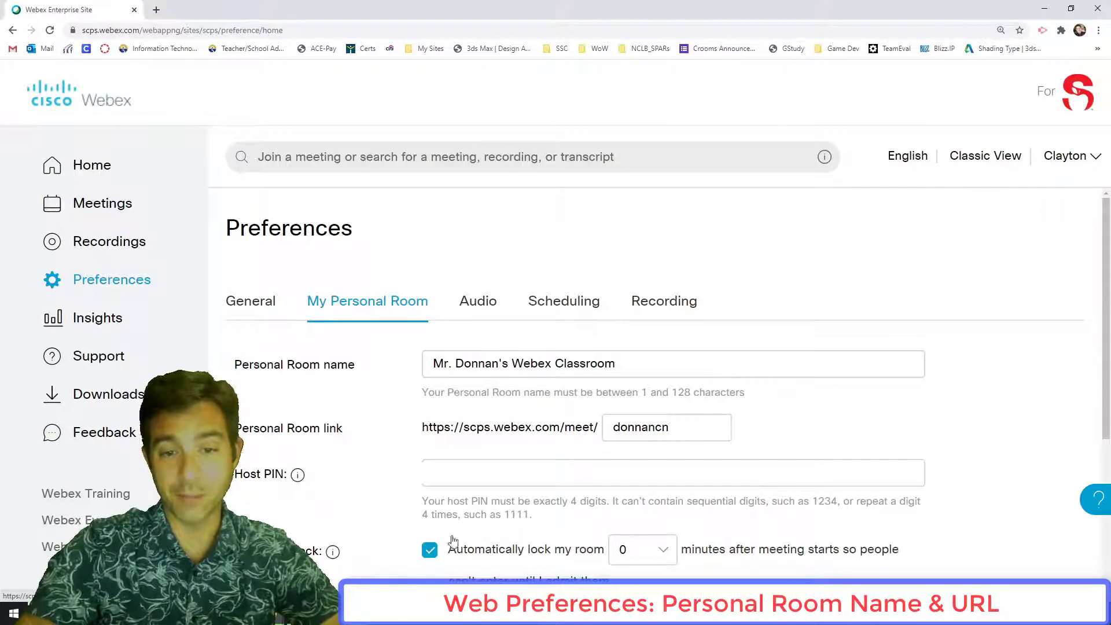
scroll(540, 505, "down", 2)
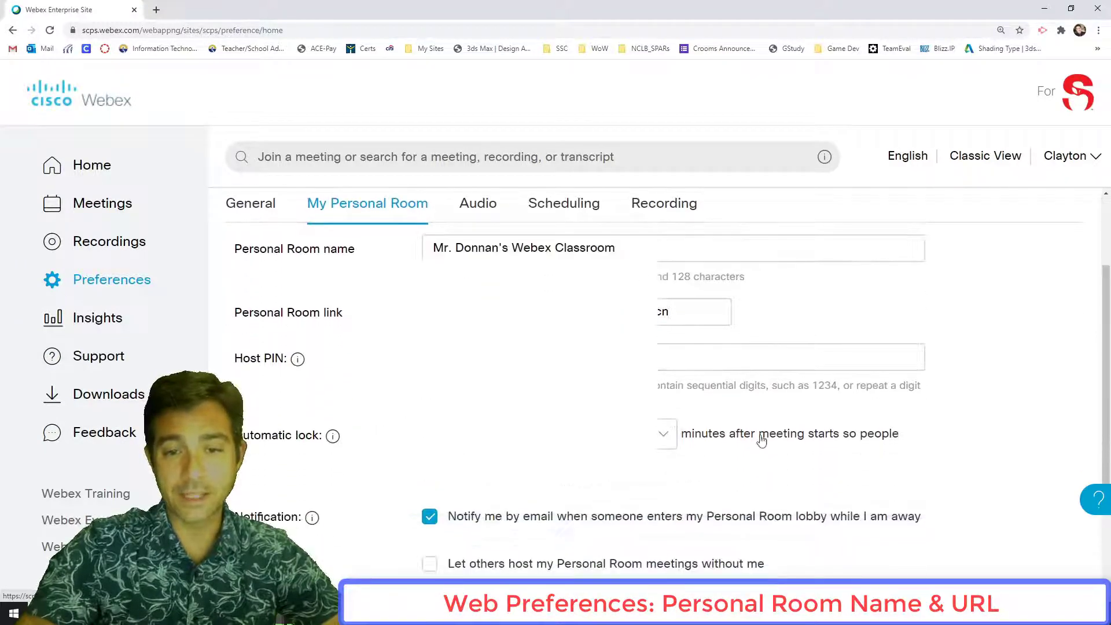
scroll(409, 475, "down", 1)
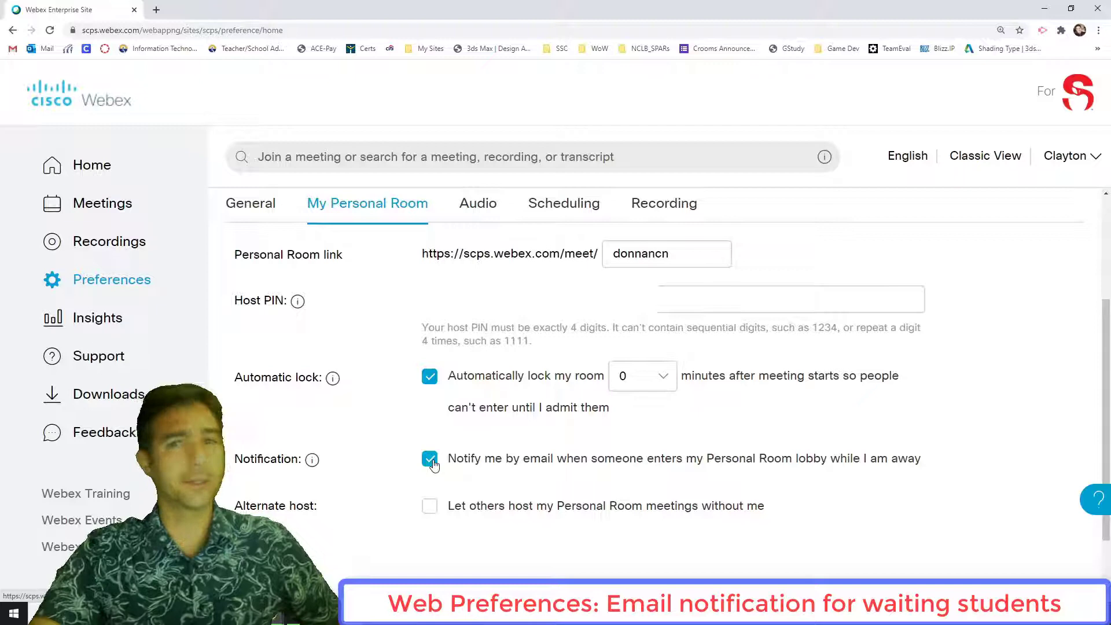
left_click(654, 202)
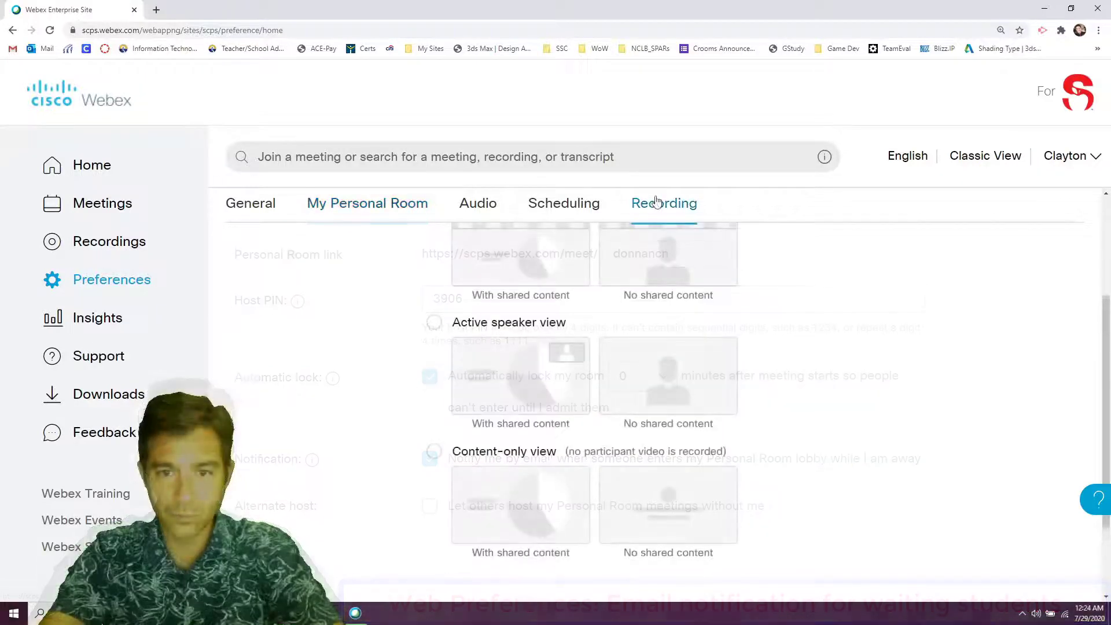
scroll(766, 328, "up", 3)
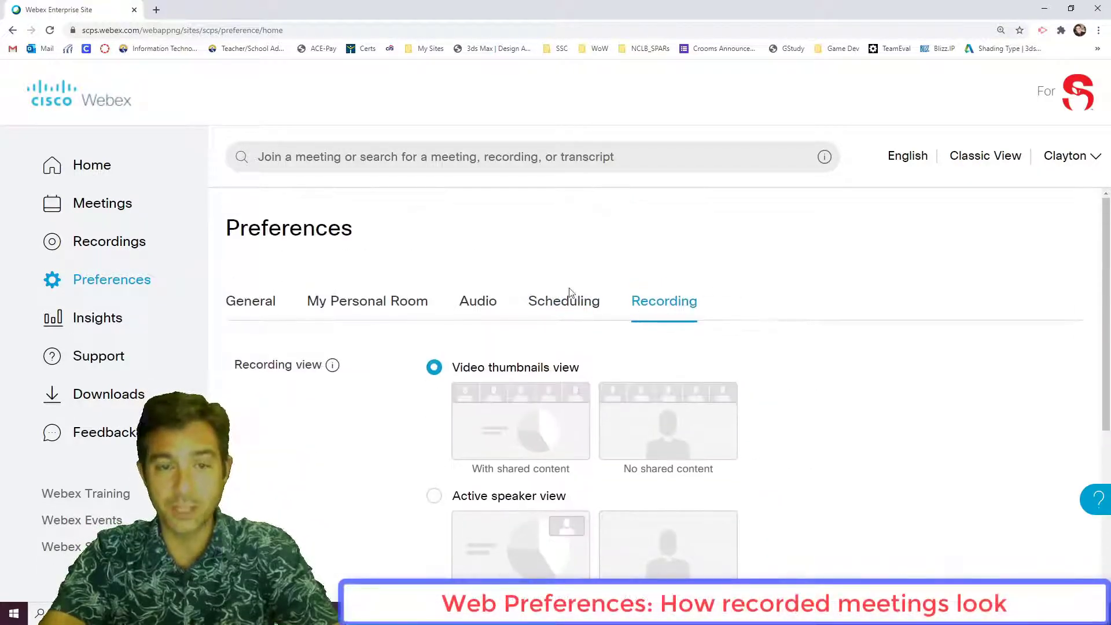
scroll(808, 389, "down", 2)
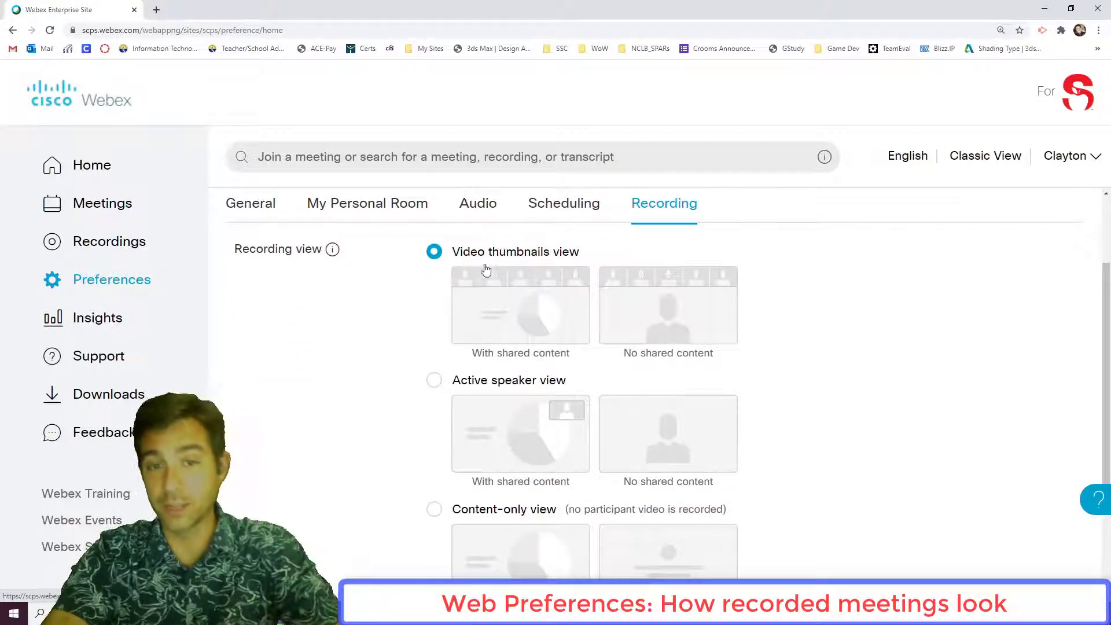
scroll(517, 377, "down", 2)
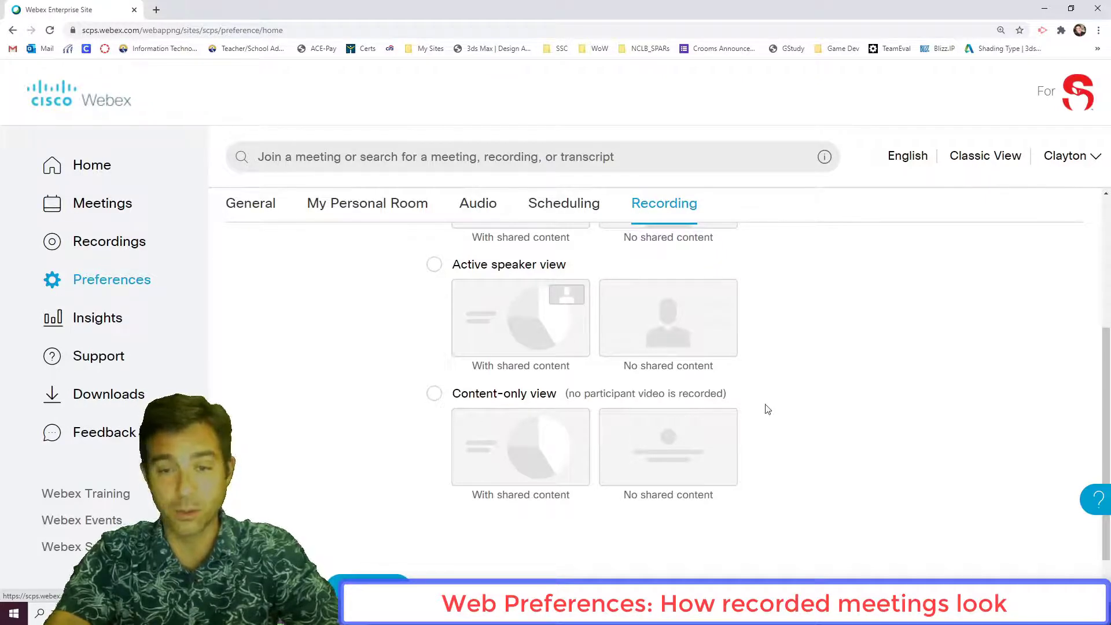
scroll(767, 407, "up", 1)
scroll(707, 393, "up", 1)
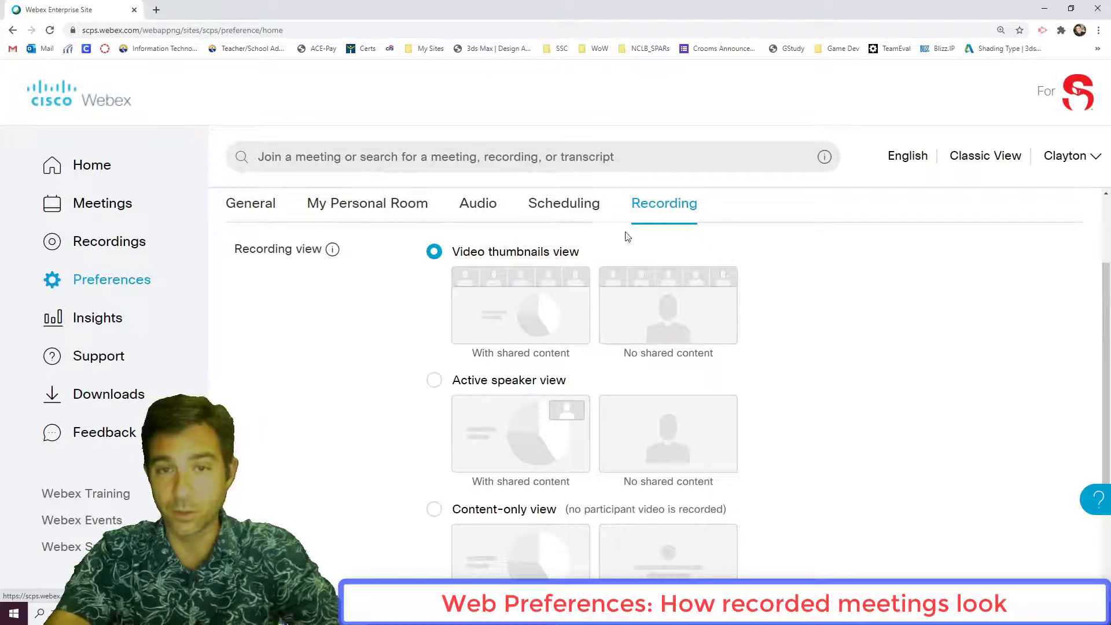
left_click(368, 203)
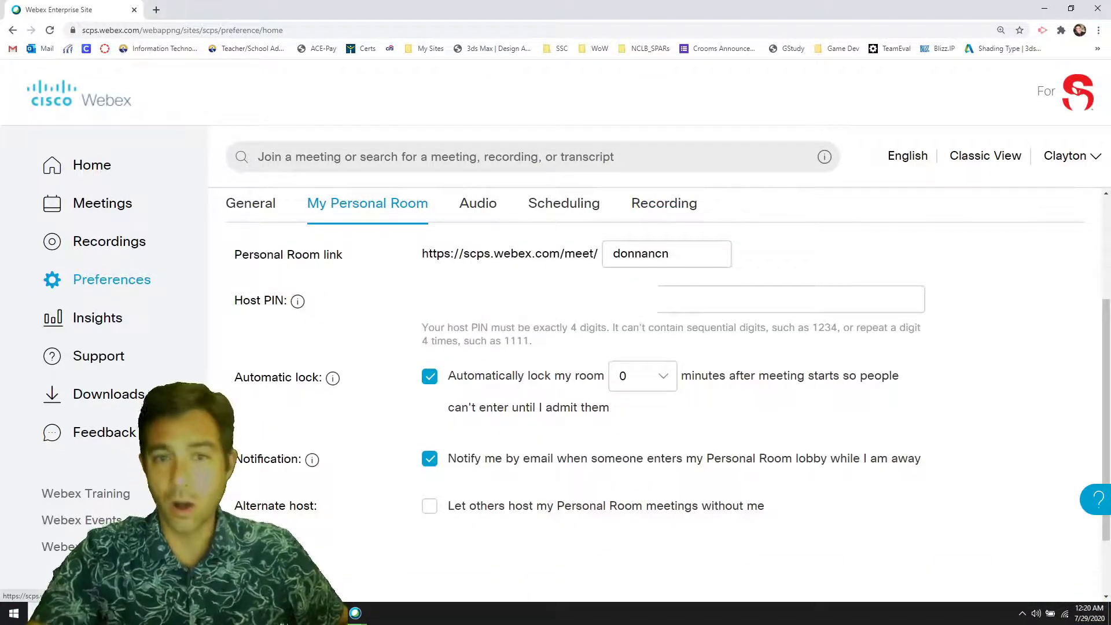
mouse_move(360, 615)
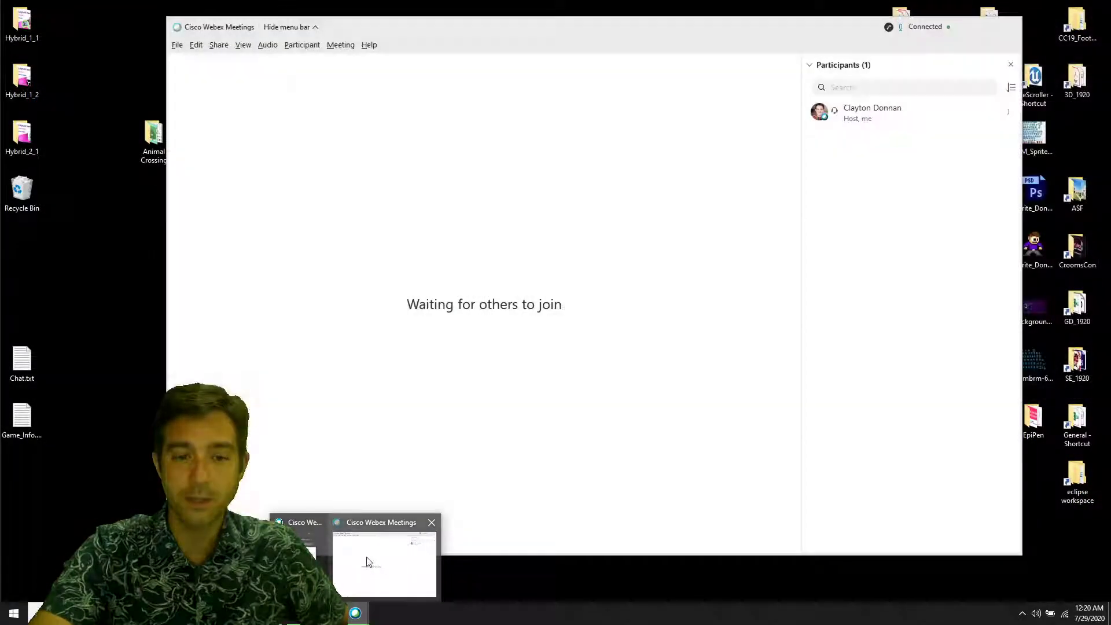
Back in the meeting, open the Notes panel from More options and unlock the meeting
left_click(369, 570)
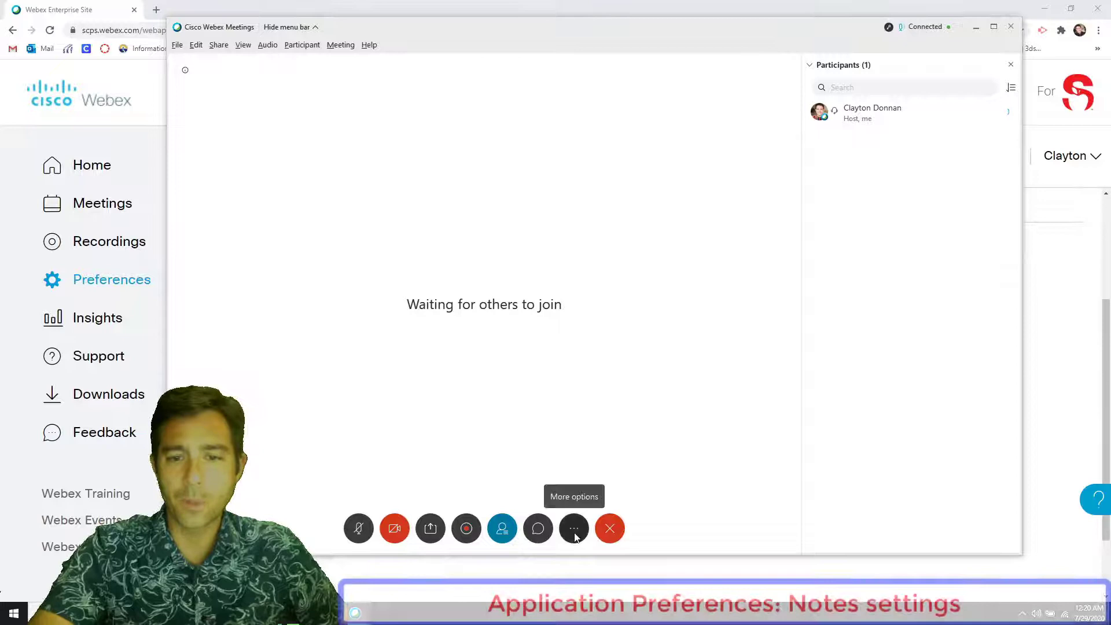
left_click(575, 530)
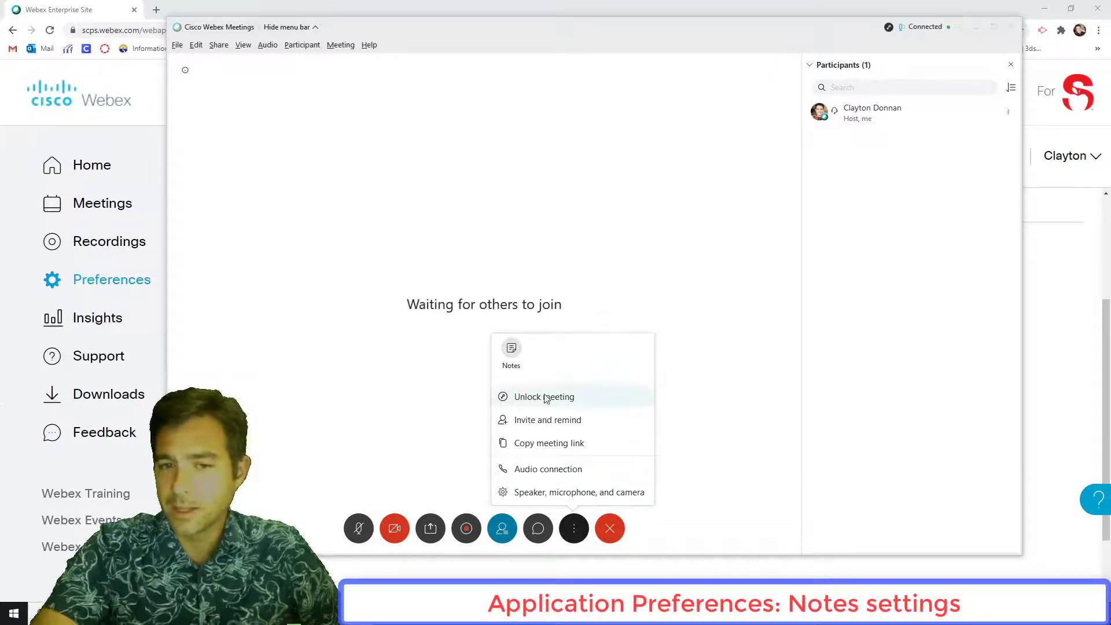
left_click(512, 351)
left_click(873, 436)
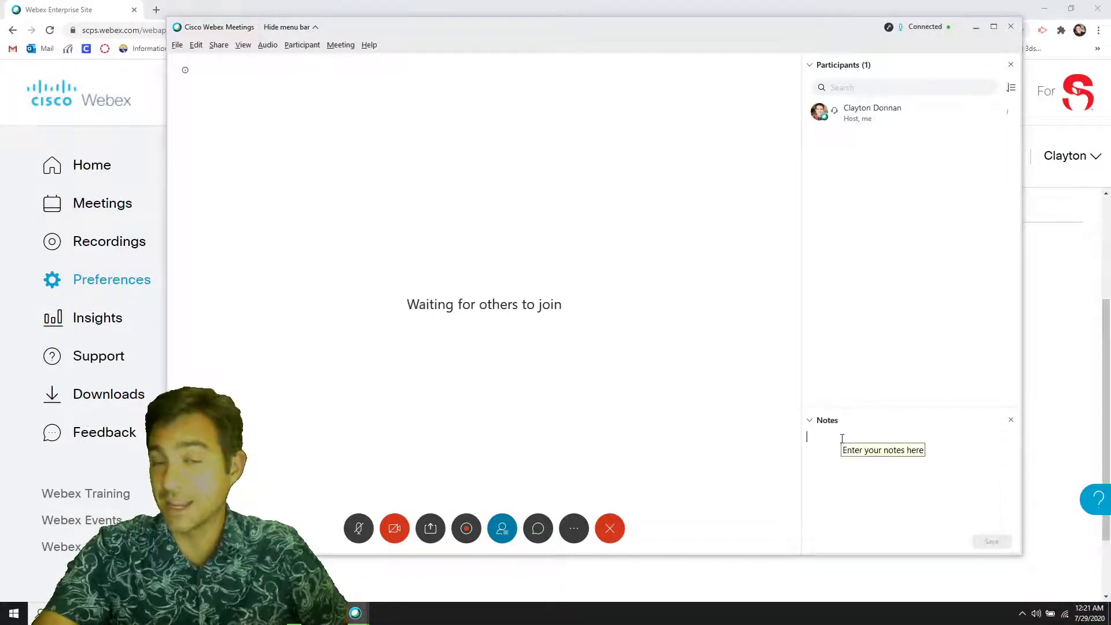
left_click(574, 528)
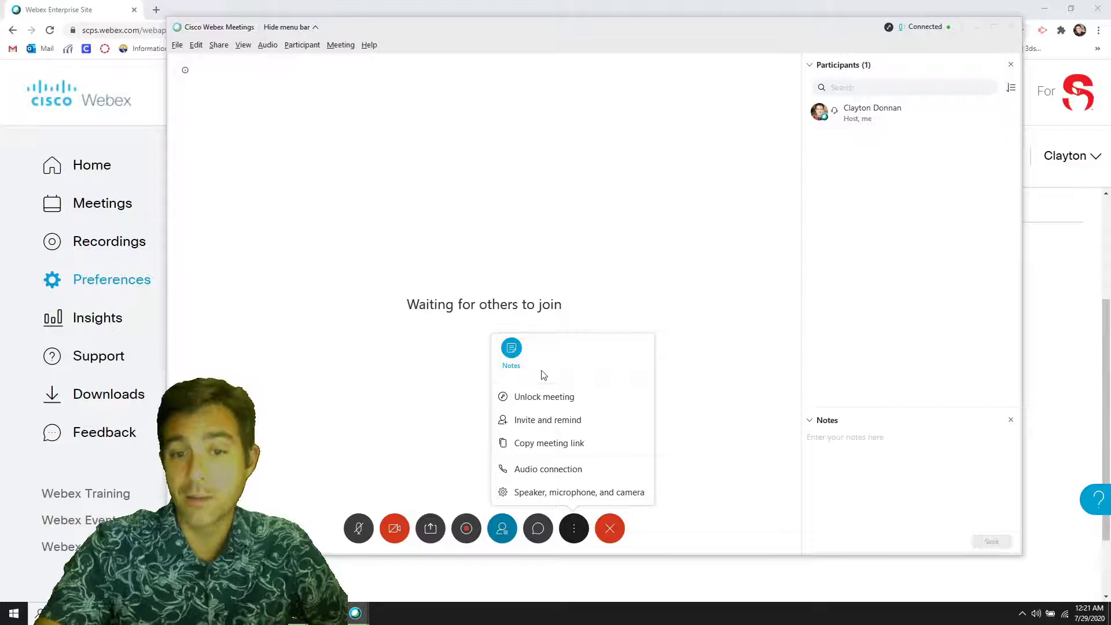
left_click(545, 399)
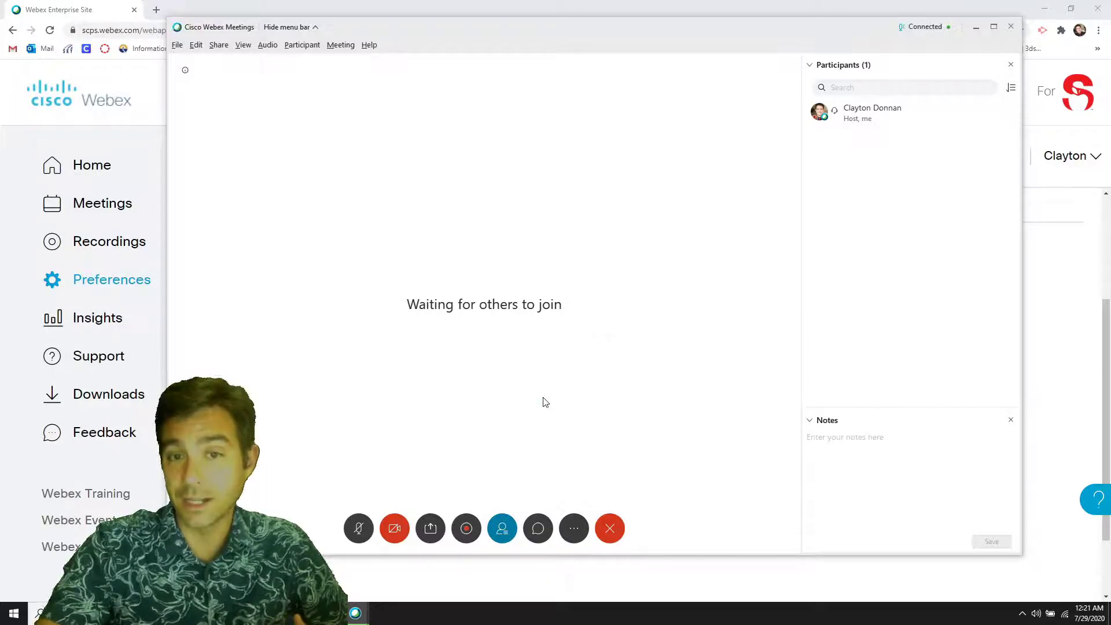